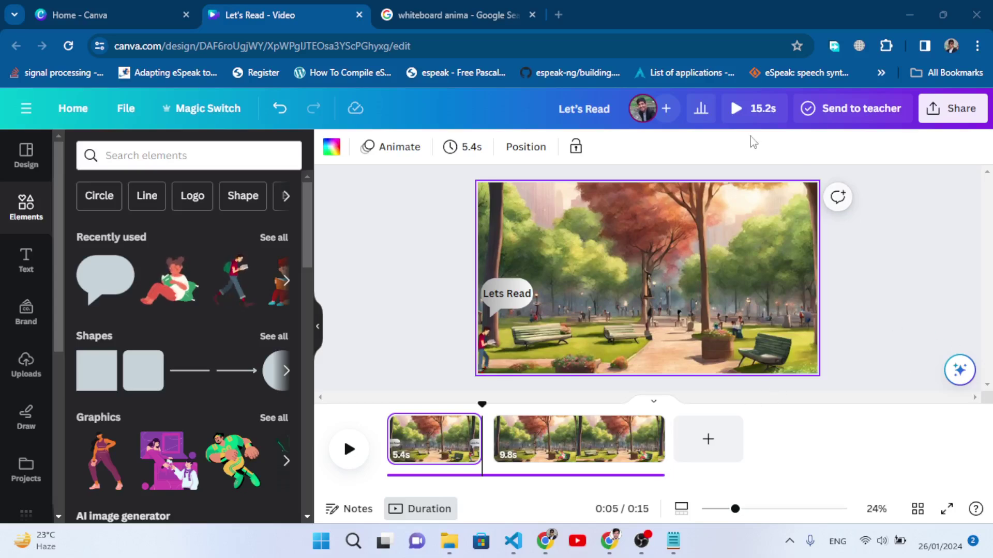
# Preview the current video full screen, then return to the Canva home page
pyautogui.click(746, 110)
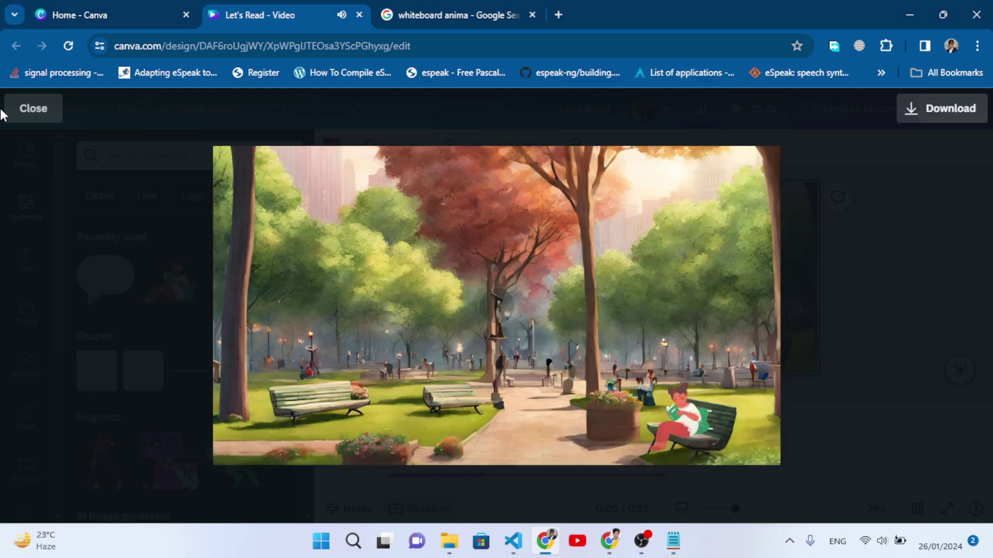
pyautogui.click(41, 116)
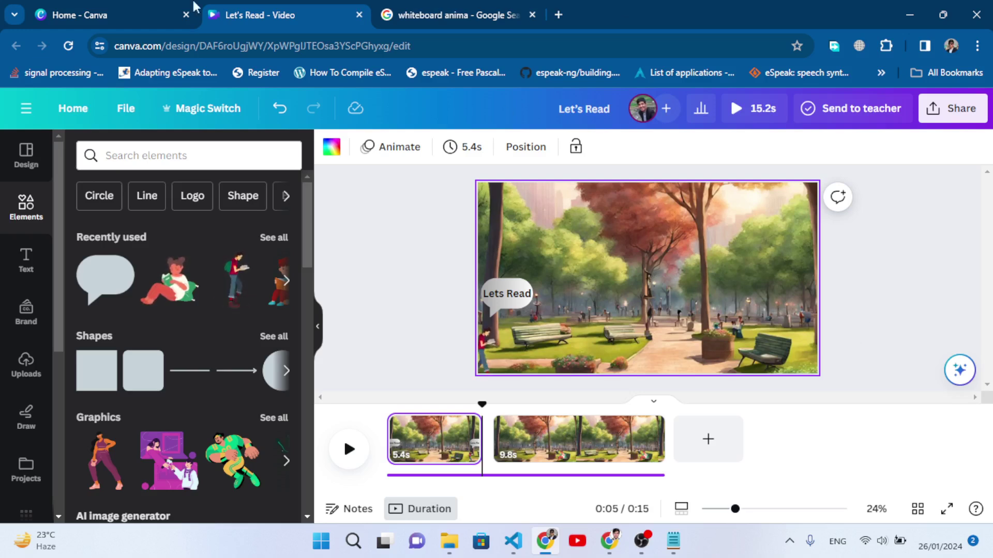
pyautogui.click(165, 14)
pyautogui.scroll(7, 720, 226)
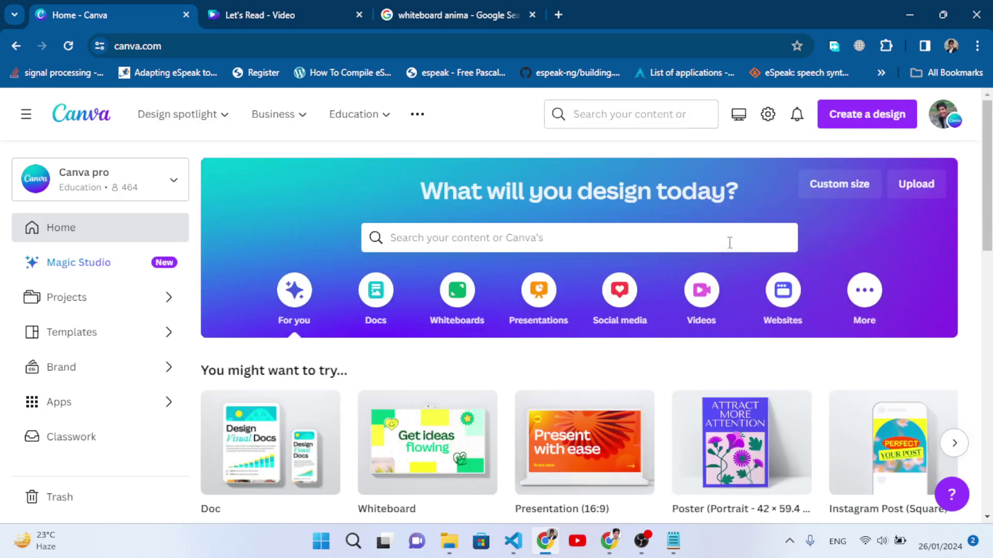
# Create a new blank YouTube Video design by searching 'youtube video'
pyautogui.click(860, 119)
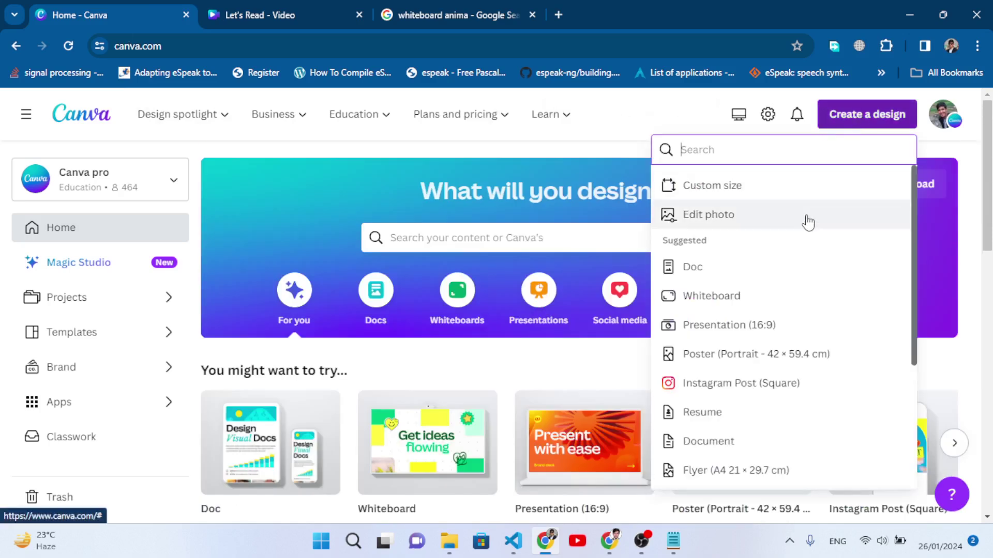
pyautogui.write('youtu')
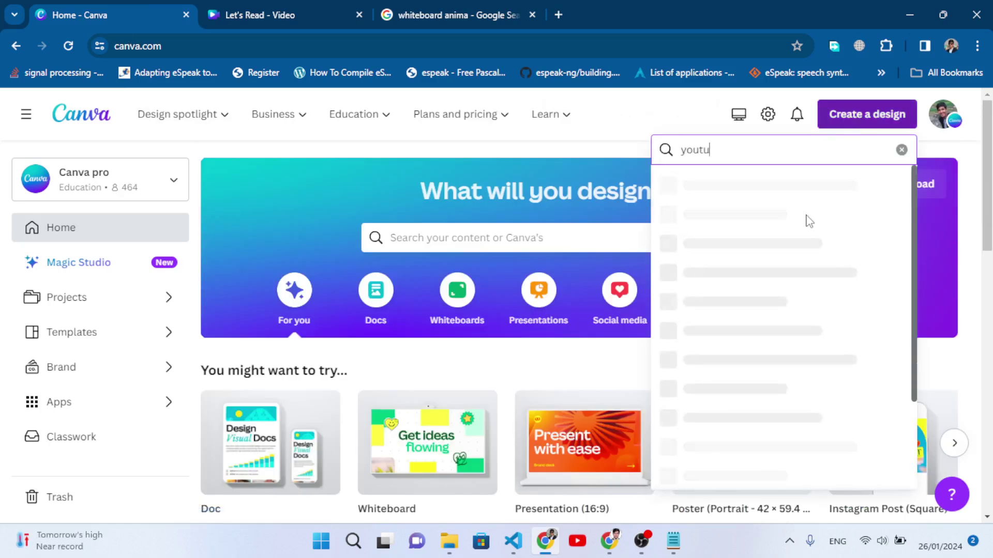
pyautogui.write('be video')
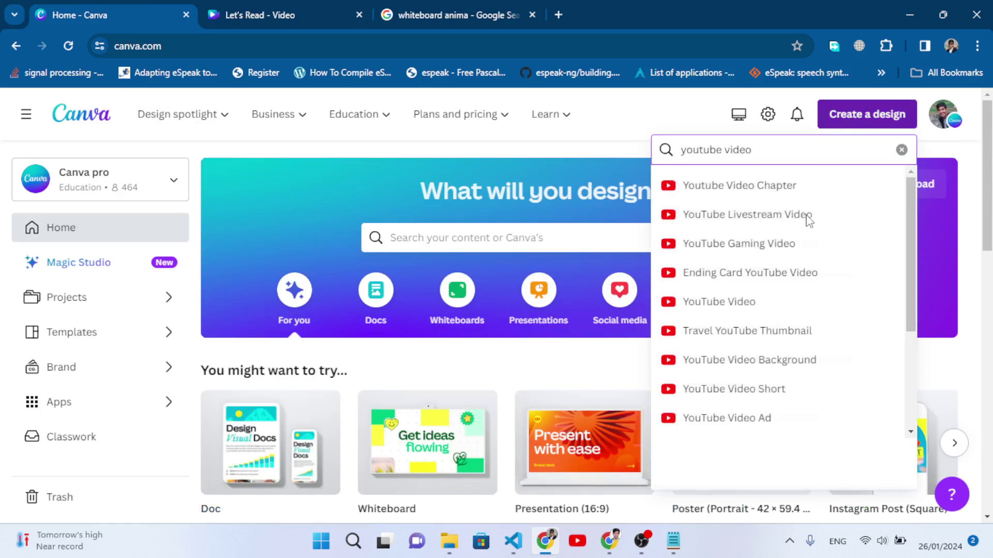
pyautogui.click(740, 303)
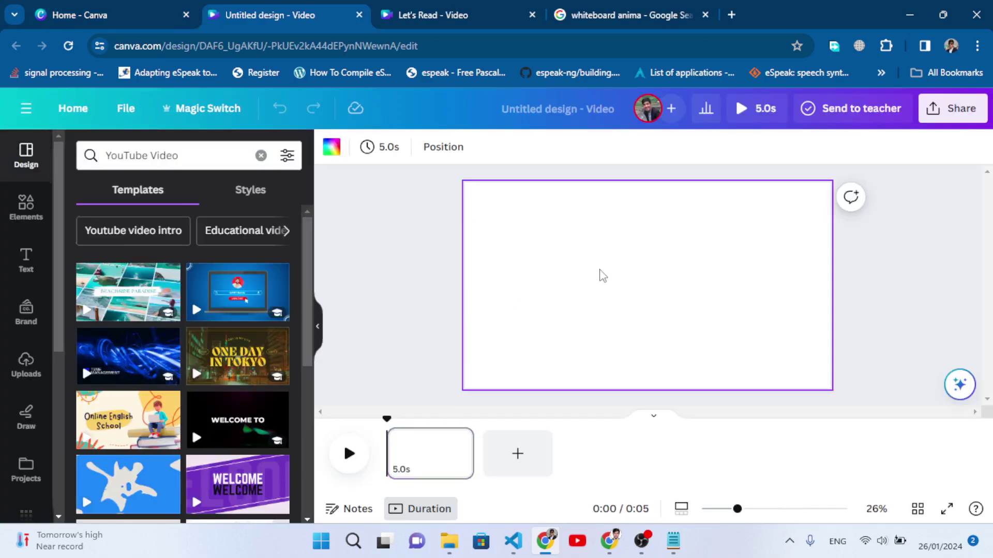
# Search the Elements library for 'park' and browse the graphics, photos and videos results
pyautogui.click(24, 207)
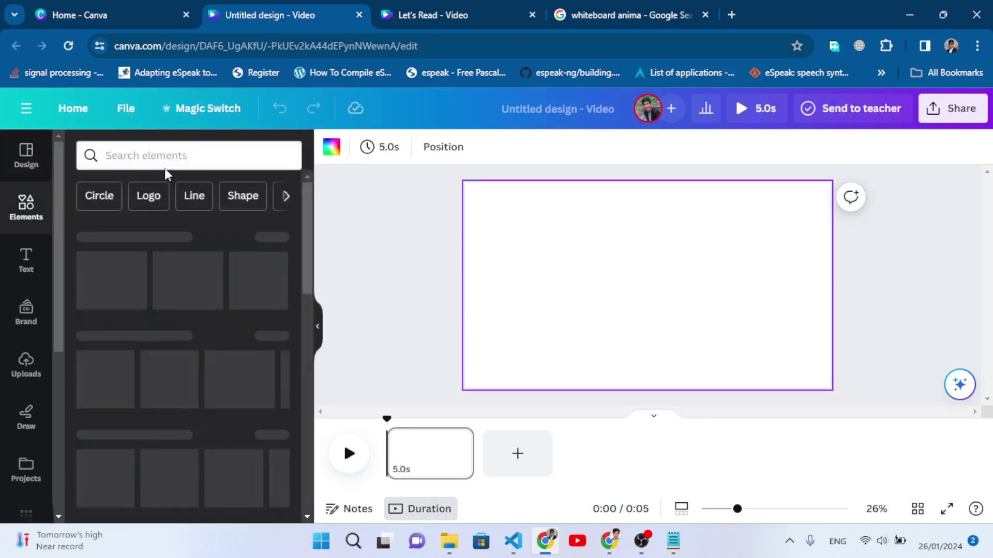
pyautogui.click(194, 156)
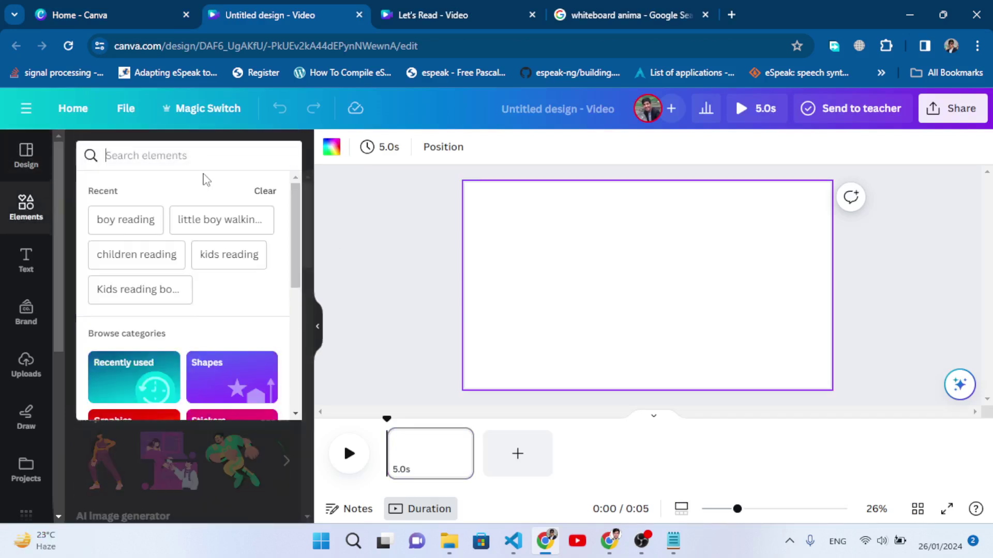
pyautogui.write('park')
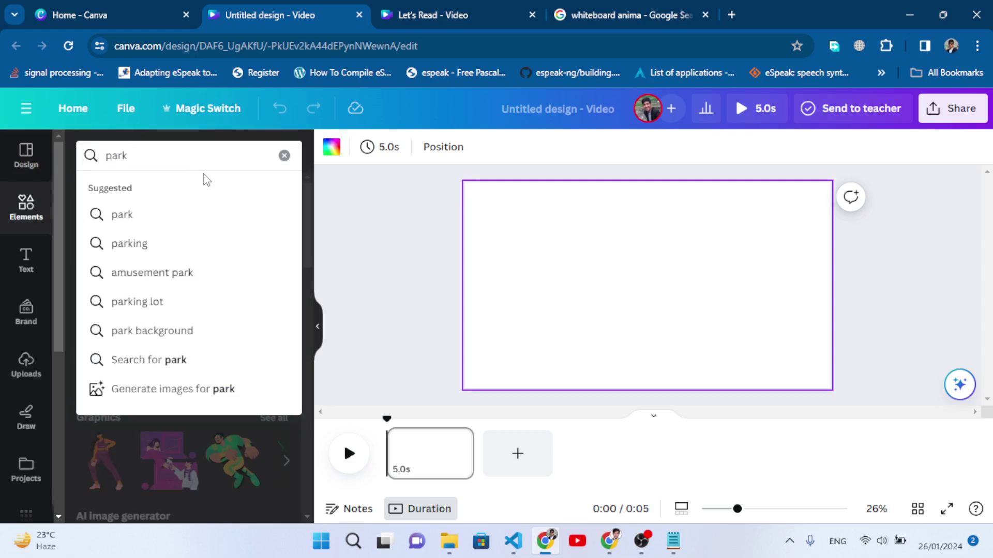
pyautogui.press('Return')
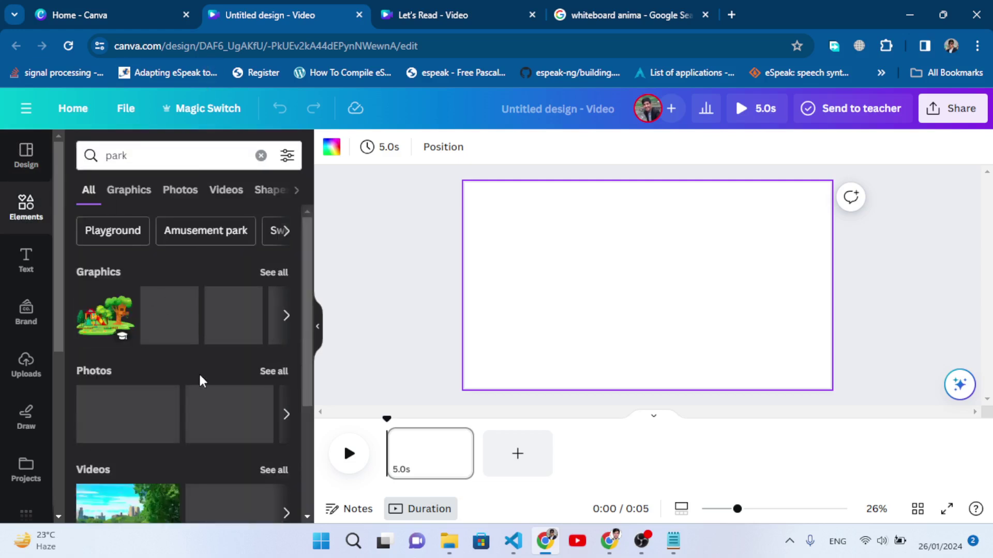
pyautogui.scroll(-2, 178, 377)
pyautogui.scroll(2, 182, 360)
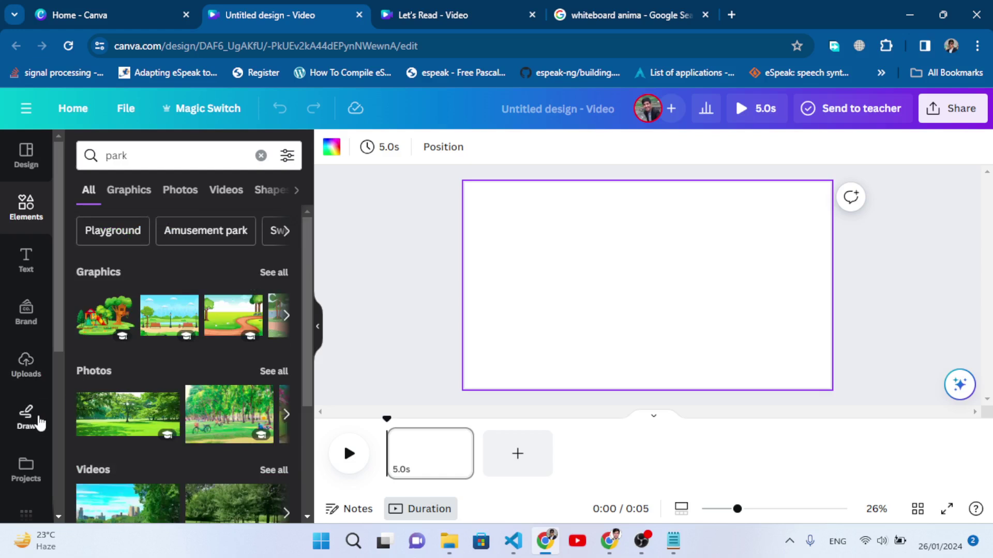
pyautogui.scroll(-3, 33, 425)
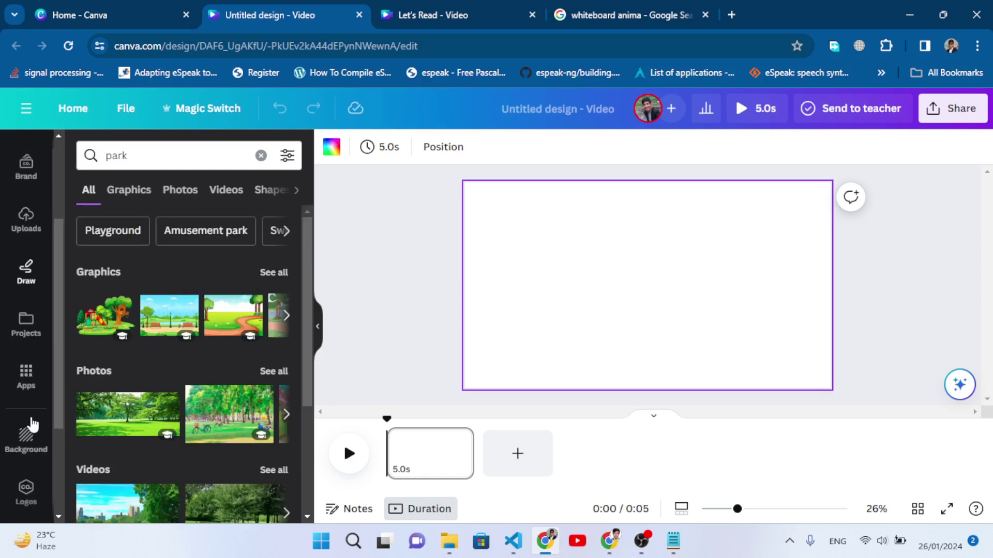
pyautogui.click(17, 386)
# Generate park-scene images in Magic Media from a 'create a beautiful…' text prompt
pyautogui.click(216, 206)
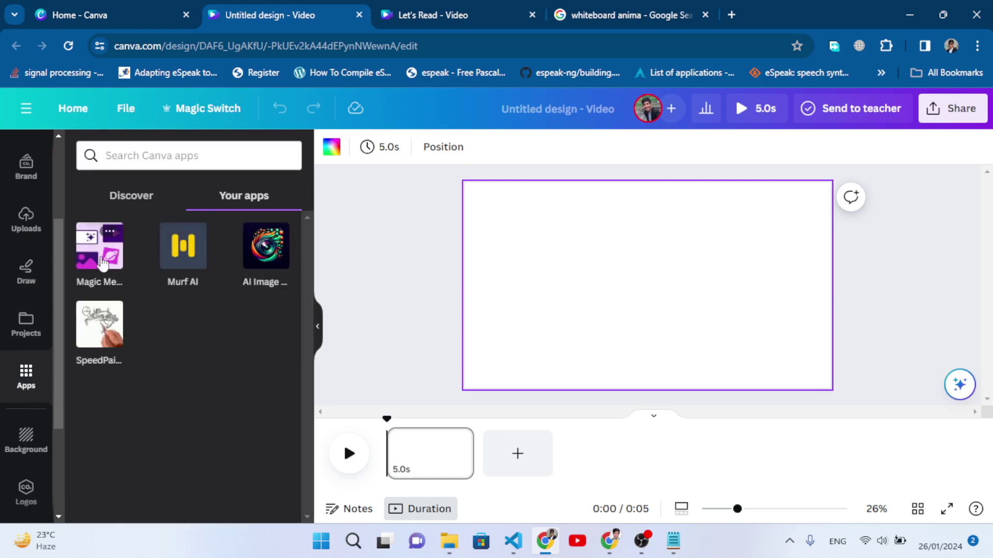
pyautogui.click(101, 261)
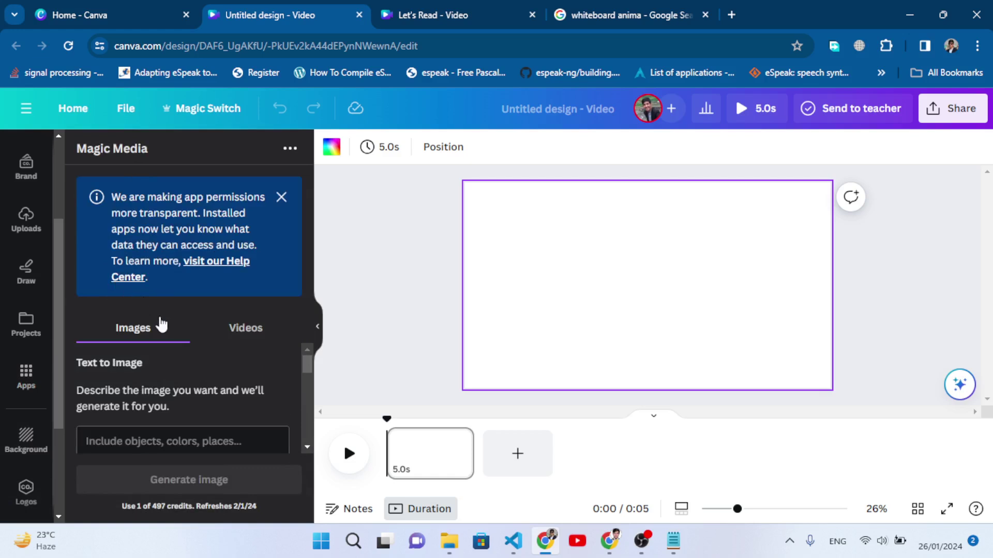
pyautogui.scroll(-2, 207, 395)
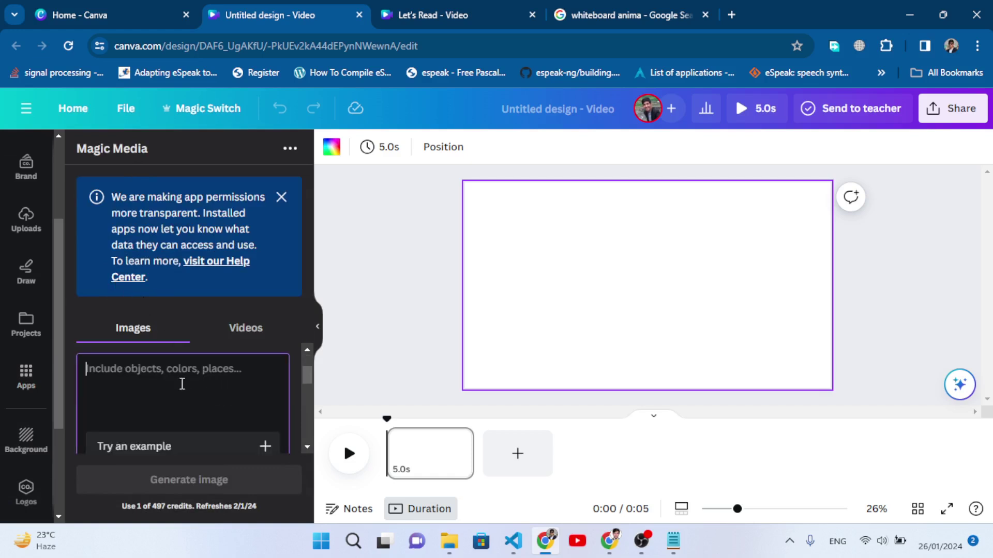
pyautogui.write('create a beautiful park')
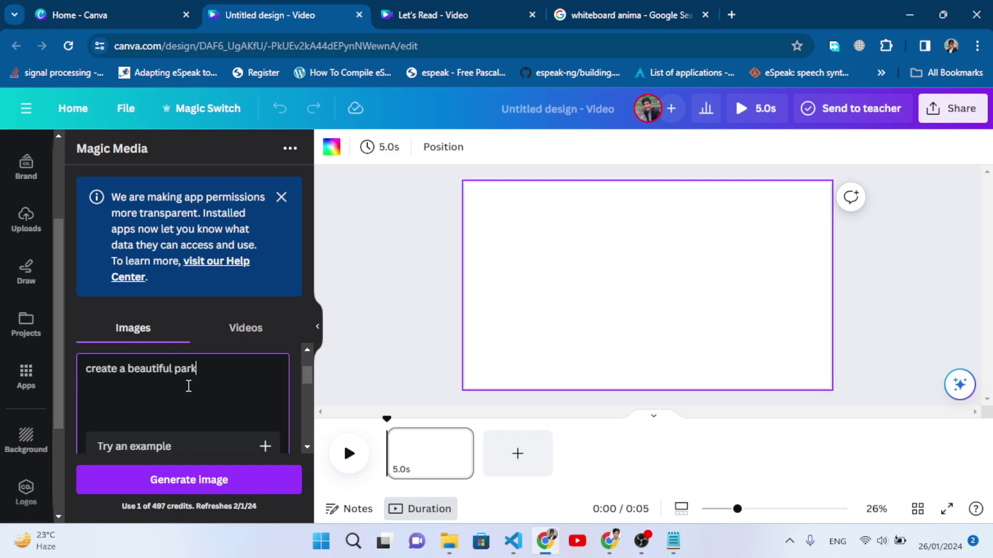
pyautogui.press('Return')
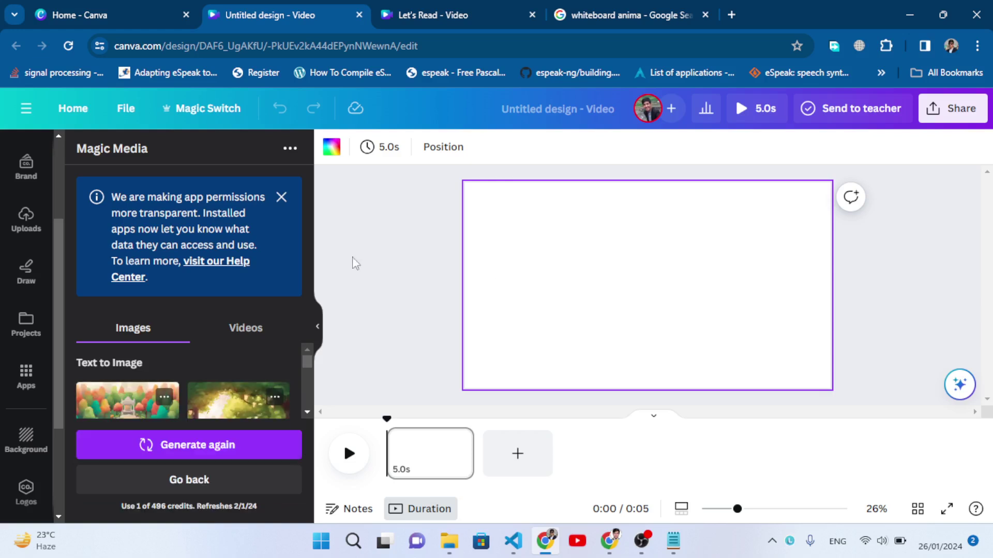
# Scroll through the generated Magic Media park images
pyautogui.click(305, 414)
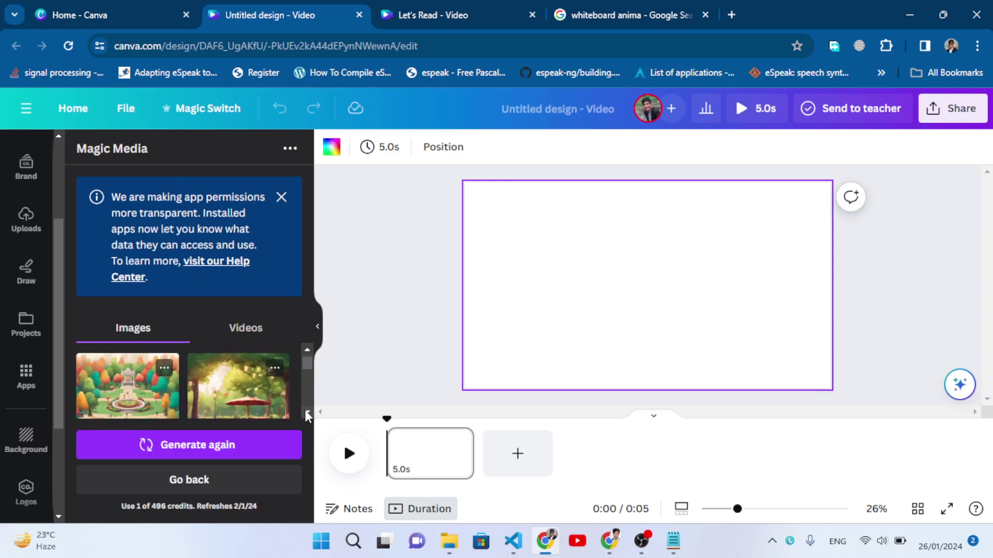
pyautogui.click(306, 414)
pyautogui.click(306, 414)
pyautogui.click(307, 415)
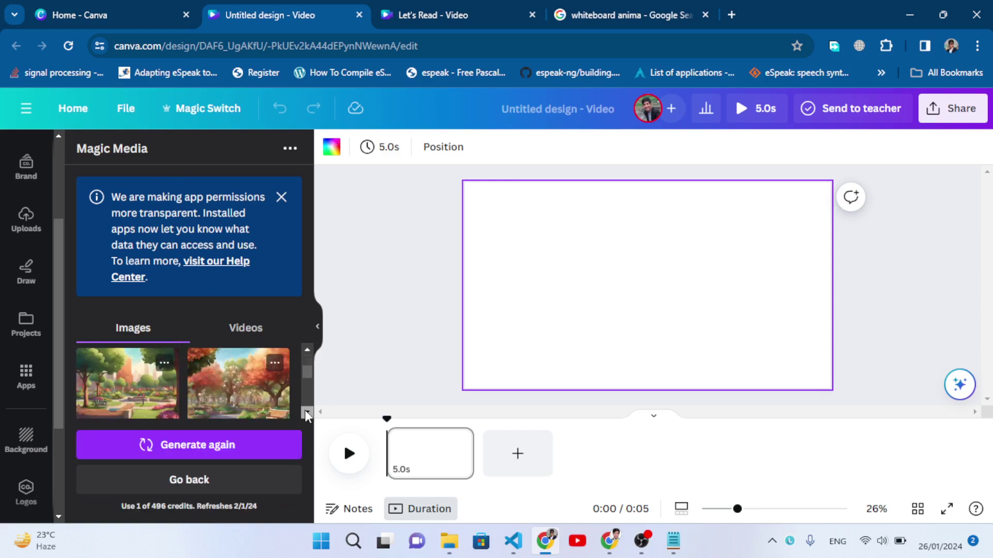
pyautogui.click(306, 415)
pyautogui.click(307, 415)
pyautogui.click(307, 350)
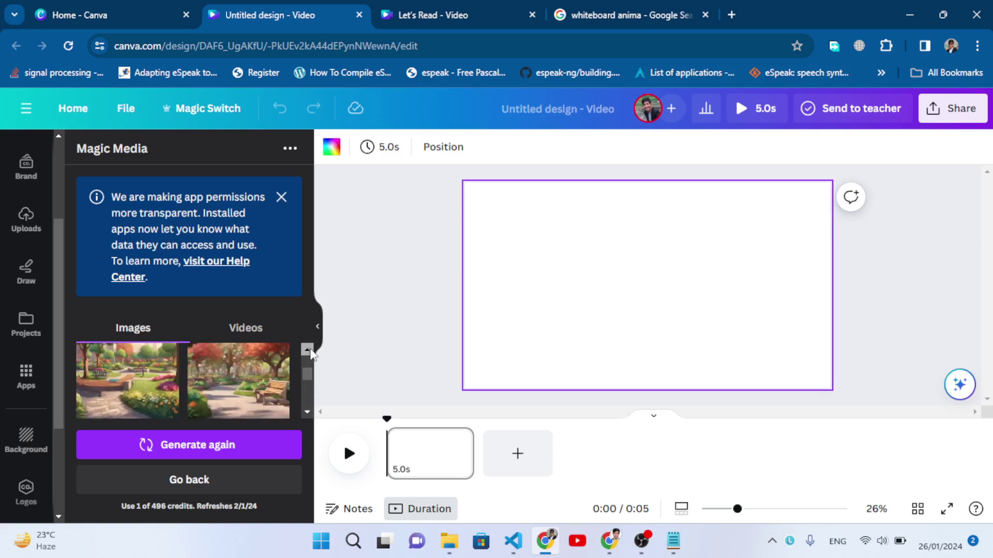
pyautogui.click(307, 350)
pyautogui.click(307, 349)
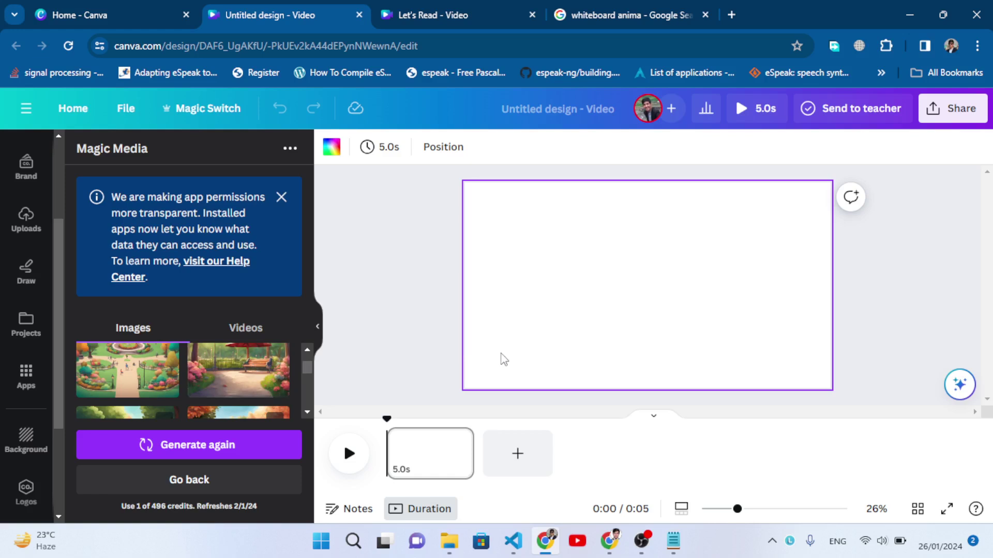
pyautogui.click(307, 351)
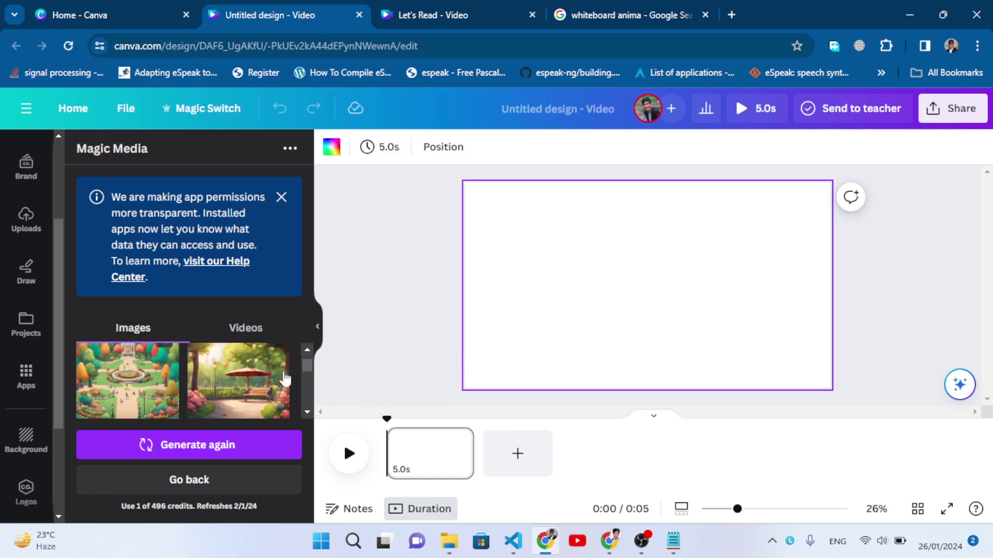
# Add the red-umbrella bench image and set it as the page background
pyautogui.click(229, 399)
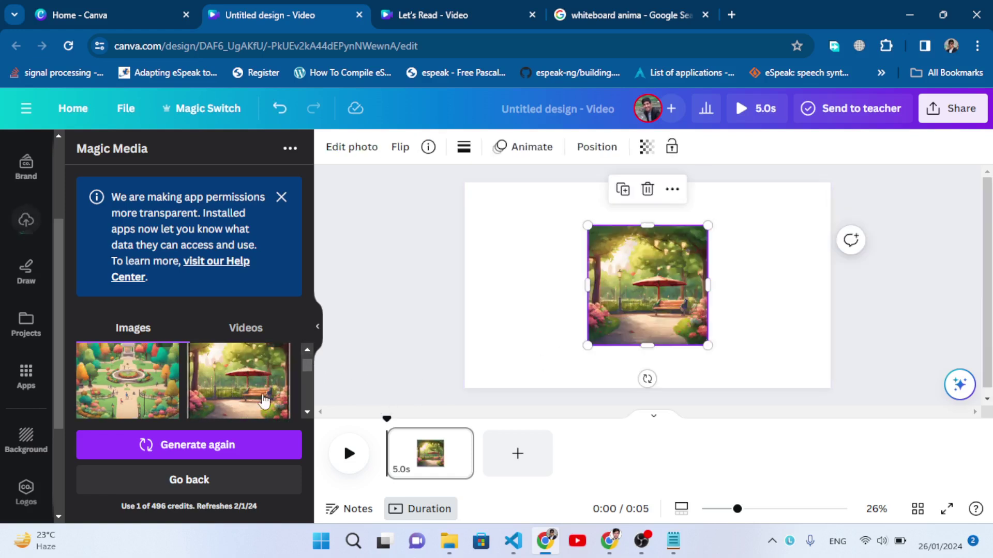
pyautogui.rightClick(619, 287)
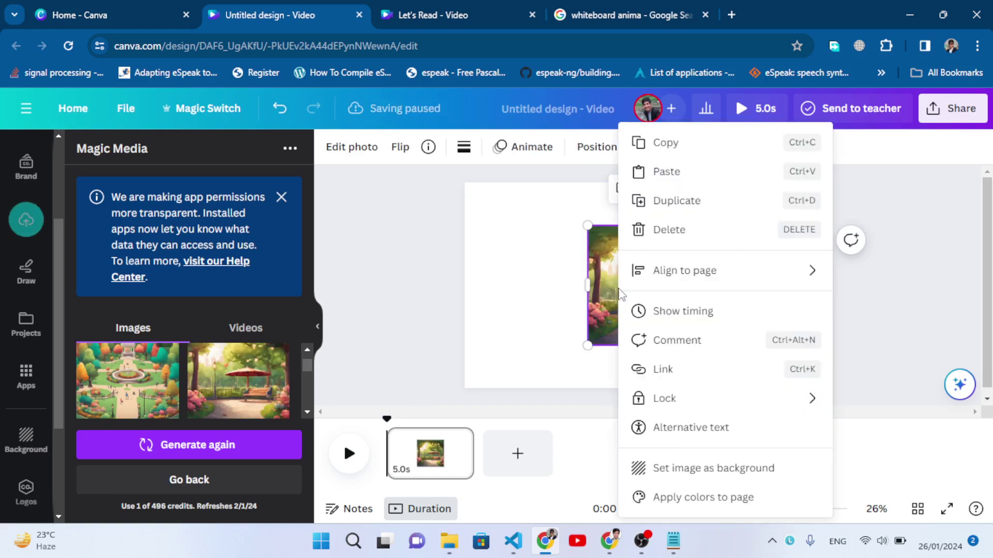
pyautogui.click(709, 469)
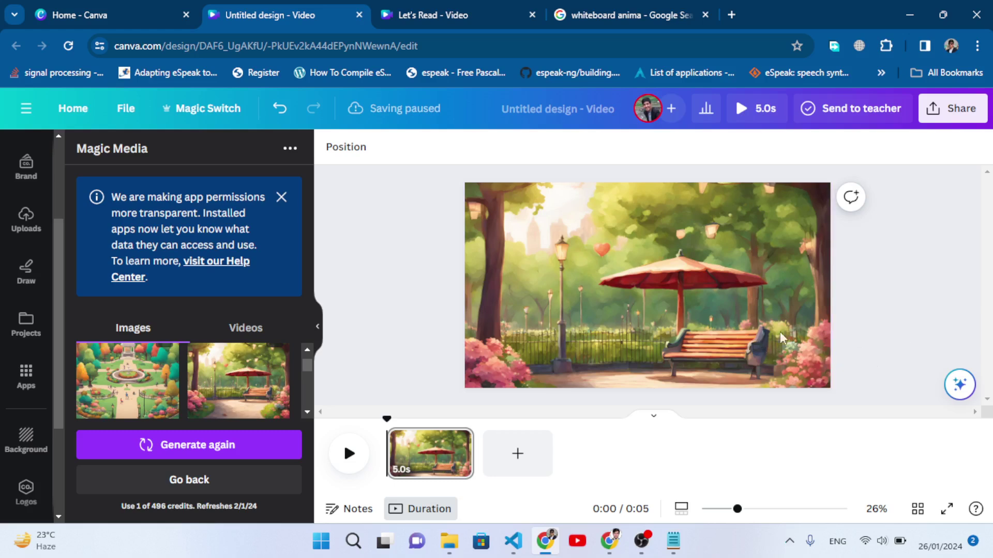
# Replace the Elements search with 'boy reading'
pyautogui.scroll(3, 26, 262)
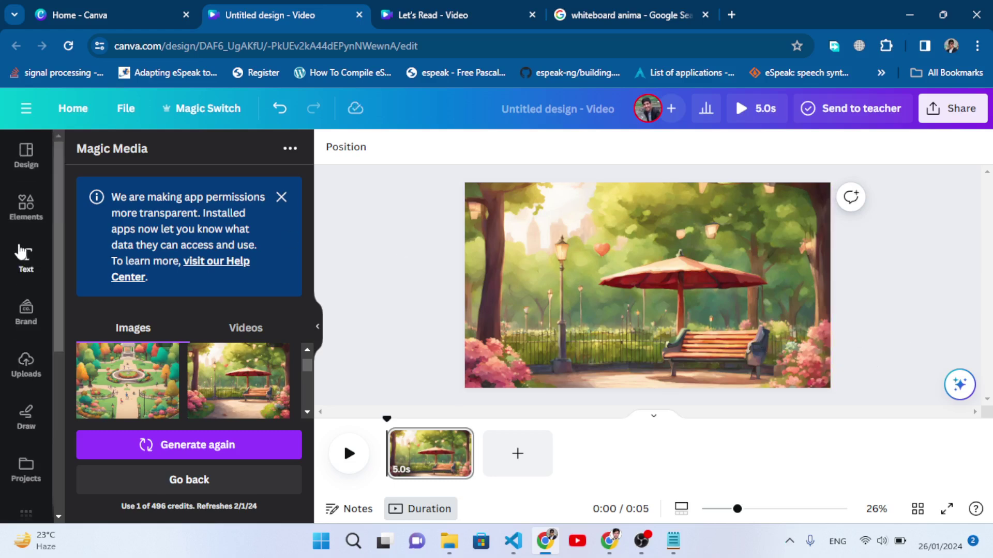
pyautogui.click(21, 213)
pyautogui.click(155, 157)
pyautogui.doubleClick(155, 158)
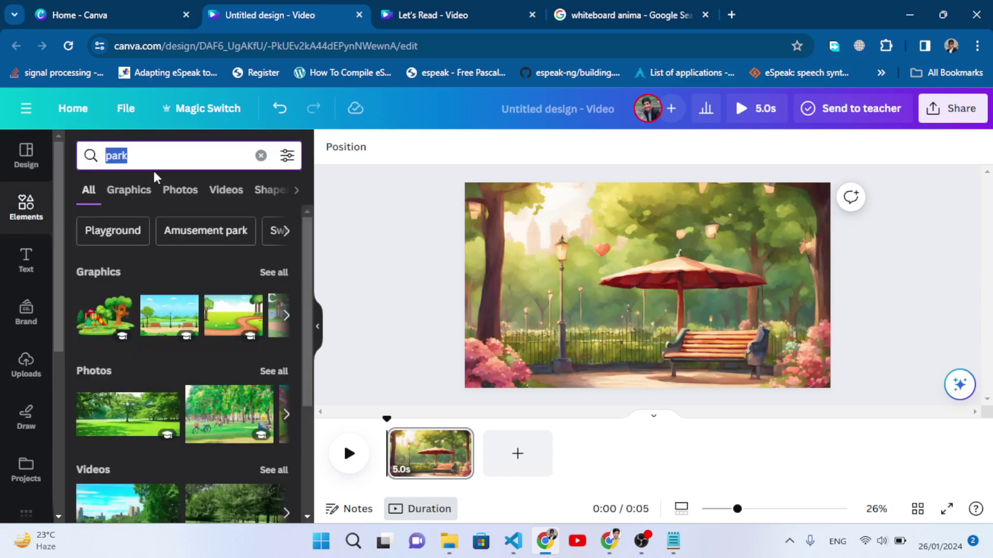
pyautogui.write('boy s')
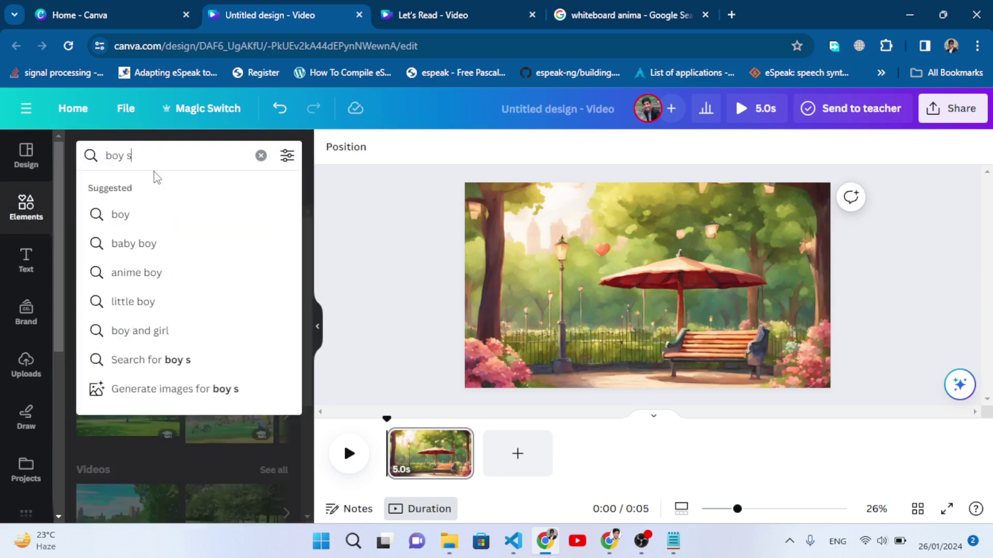
pyautogui.press('BackSpace')
pyautogui.write('readin')
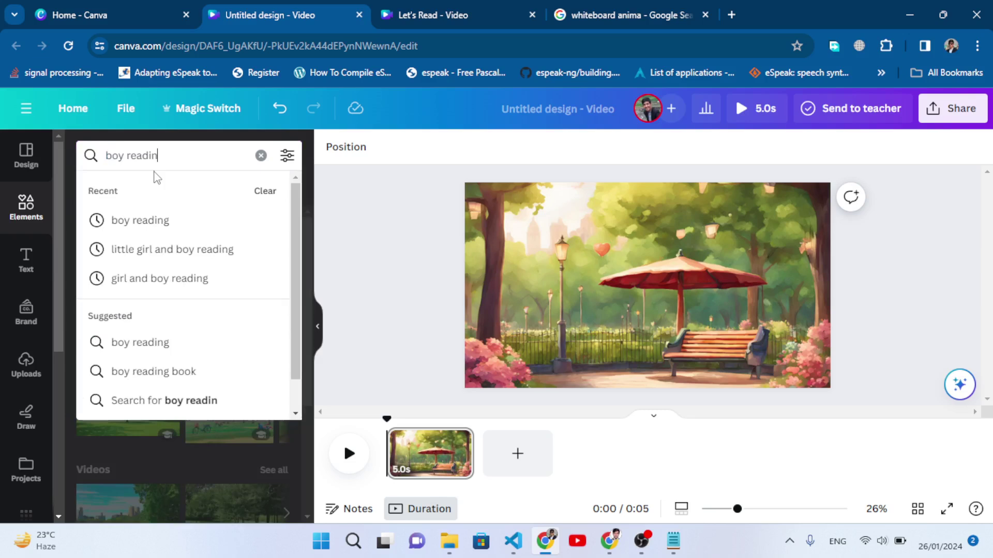
pyautogui.write('g')
pyautogui.press('Return')
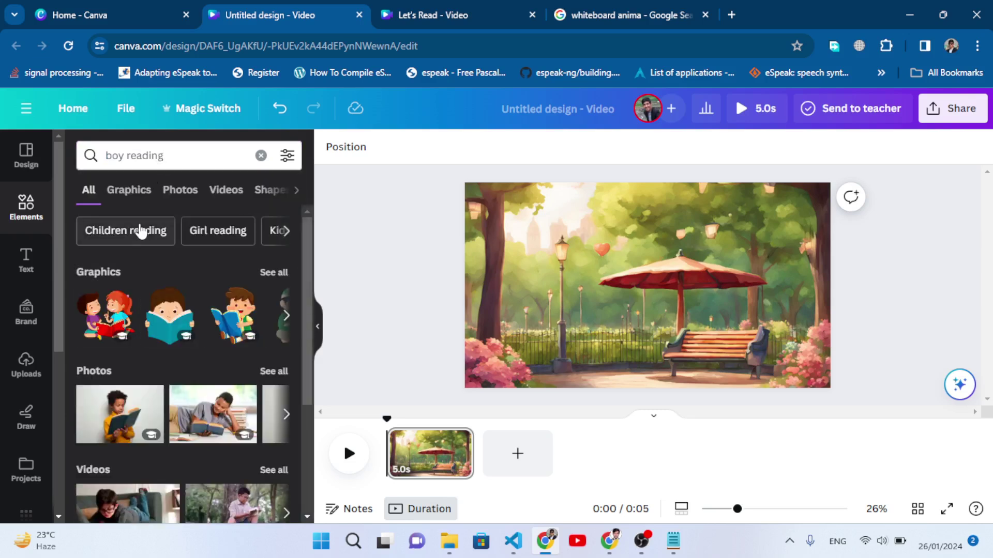
# Limit the 'boy reading' results to Graphics and scroll through them
pyautogui.click(130, 194)
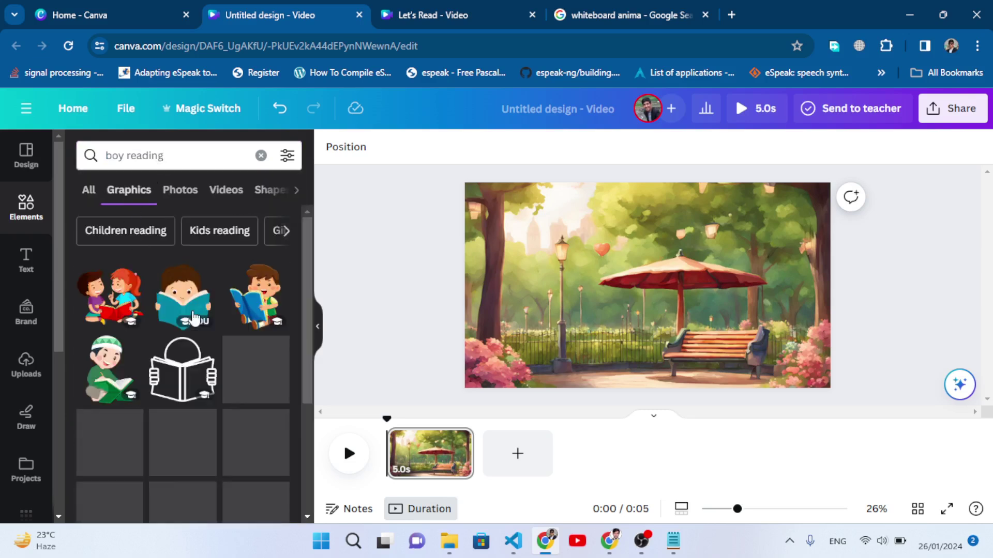
pyautogui.scroll(-3, 225, 357)
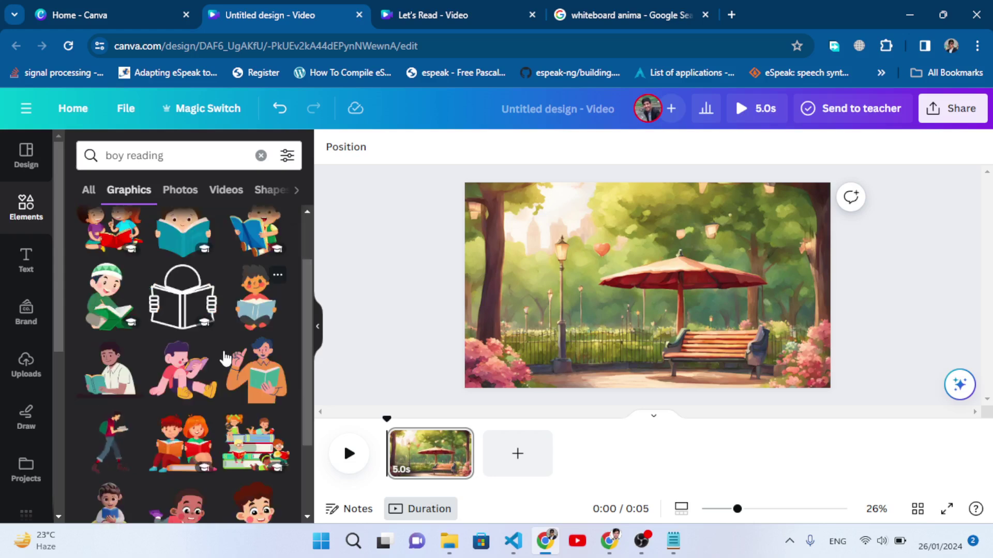
pyautogui.scroll(-3, 219, 257)
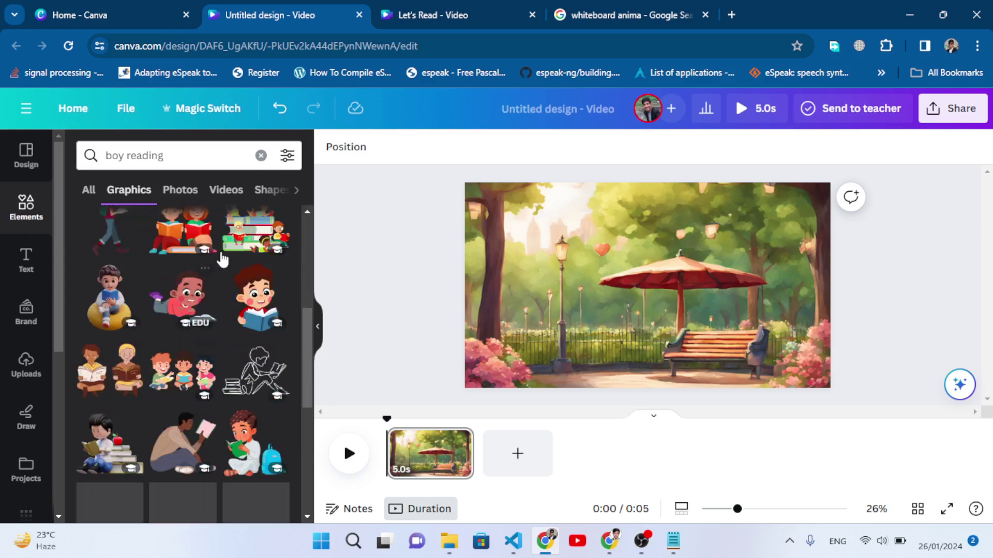
pyautogui.click(287, 156)
# Filter the boy reading graphics to Animated only and scroll through the results
pyautogui.click(288, 157)
pyautogui.scroll(-3, 194, 317)
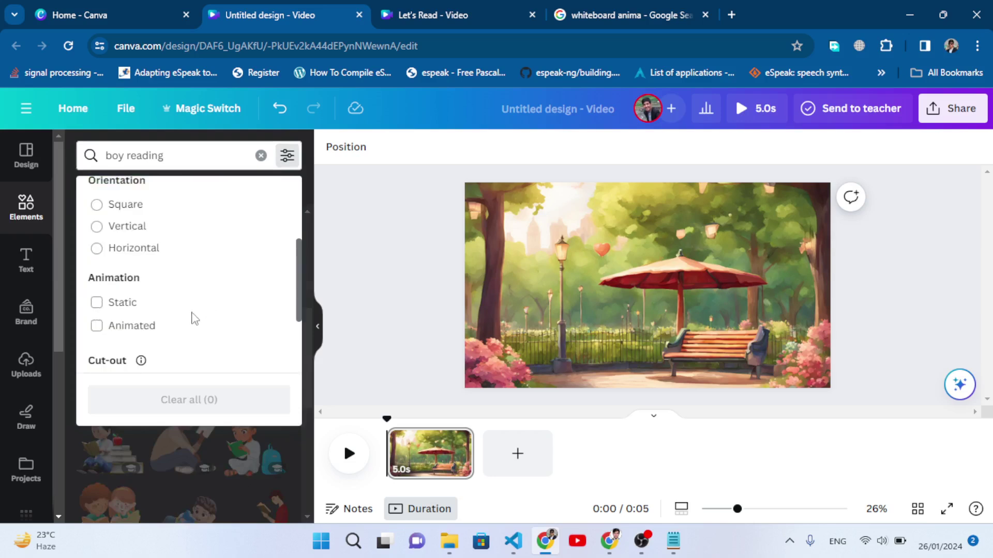
pyautogui.click(147, 329)
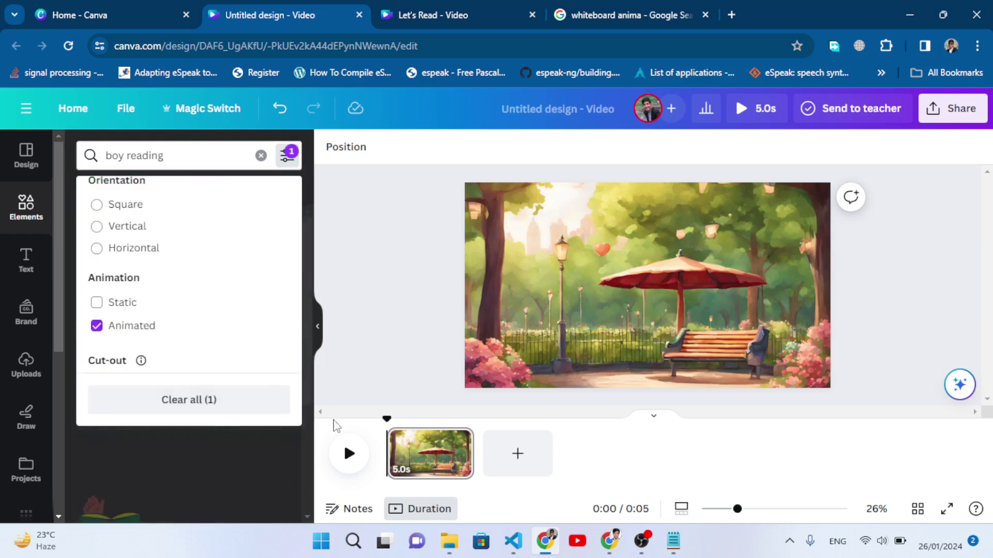
pyautogui.click(339, 405)
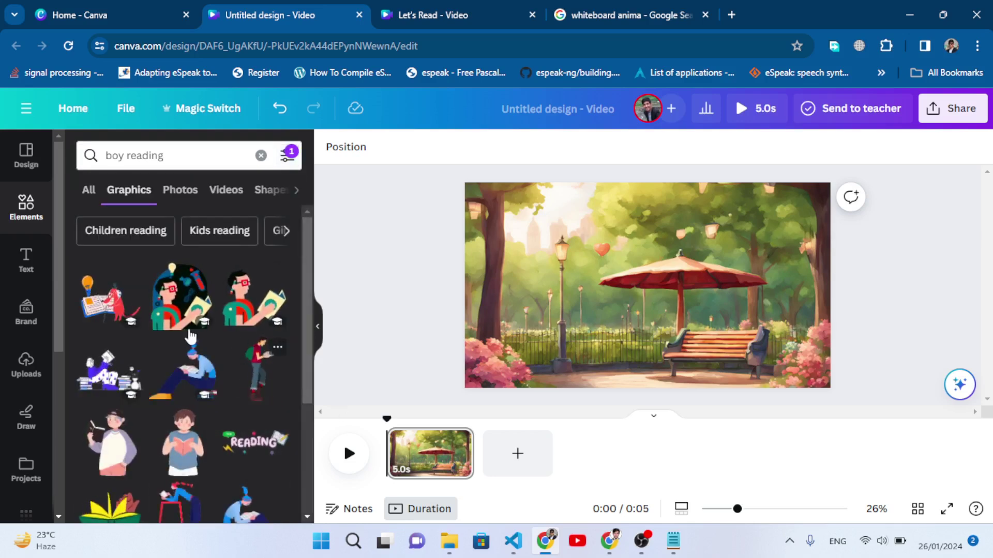
pyautogui.scroll(-10, 167, 336)
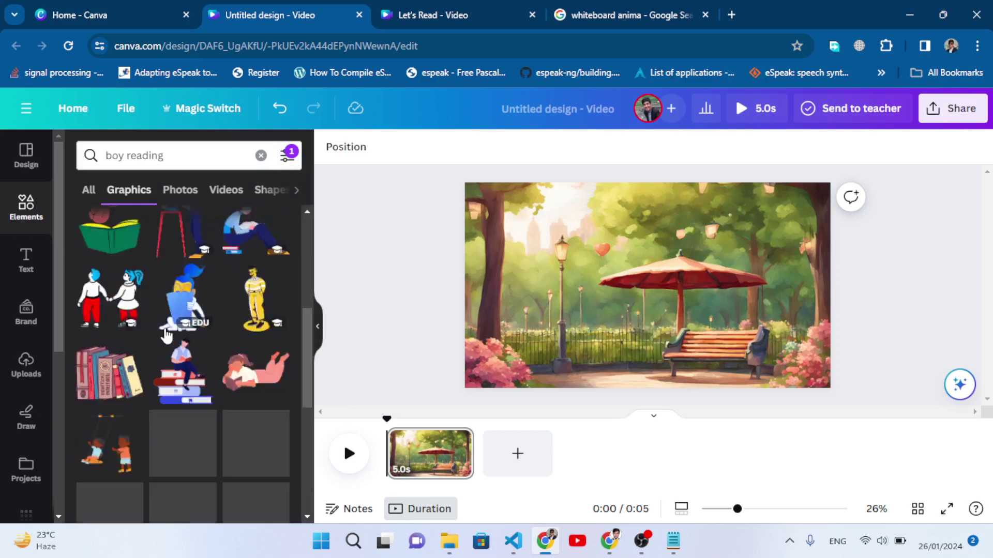
pyautogui.scroll(-5, 167, 336)
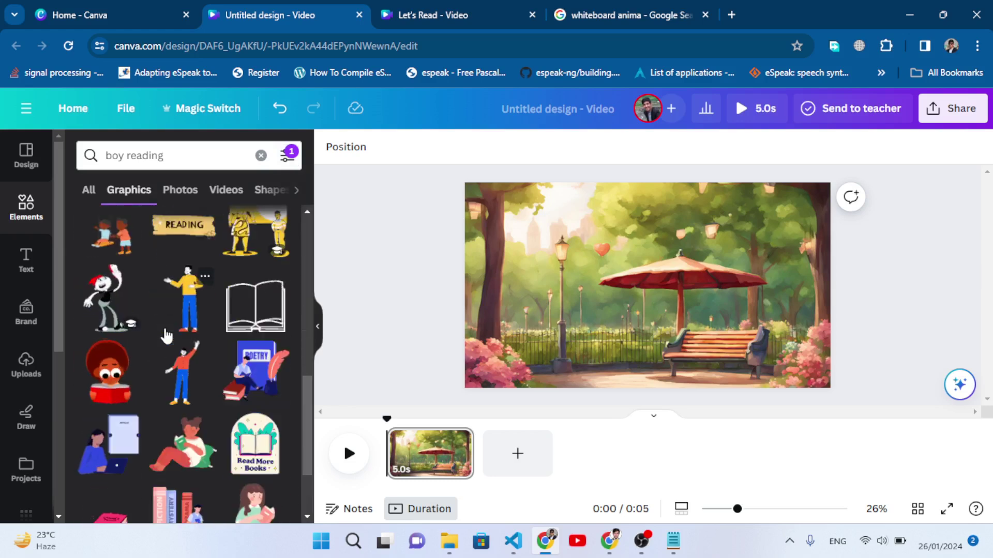
pyautogui.scroll(-8, 167, 336)
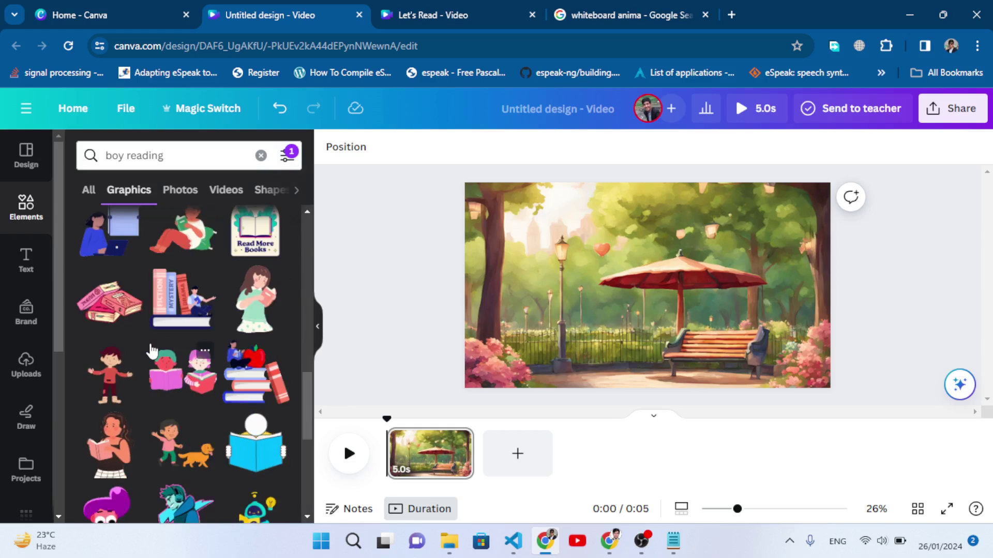
pyautogui.scroll(-5, 136, 339)
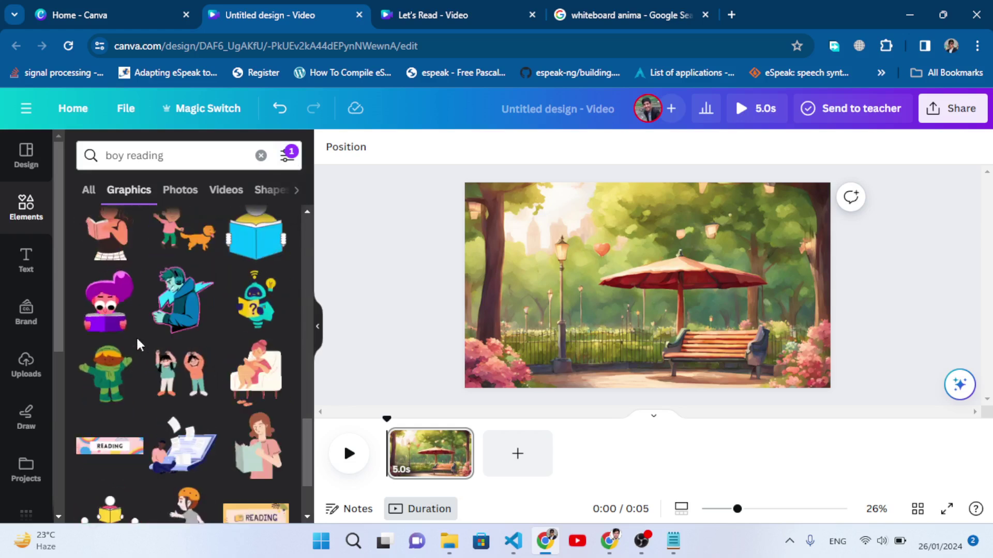
pyautogui.scroll(-3, 135, 336)
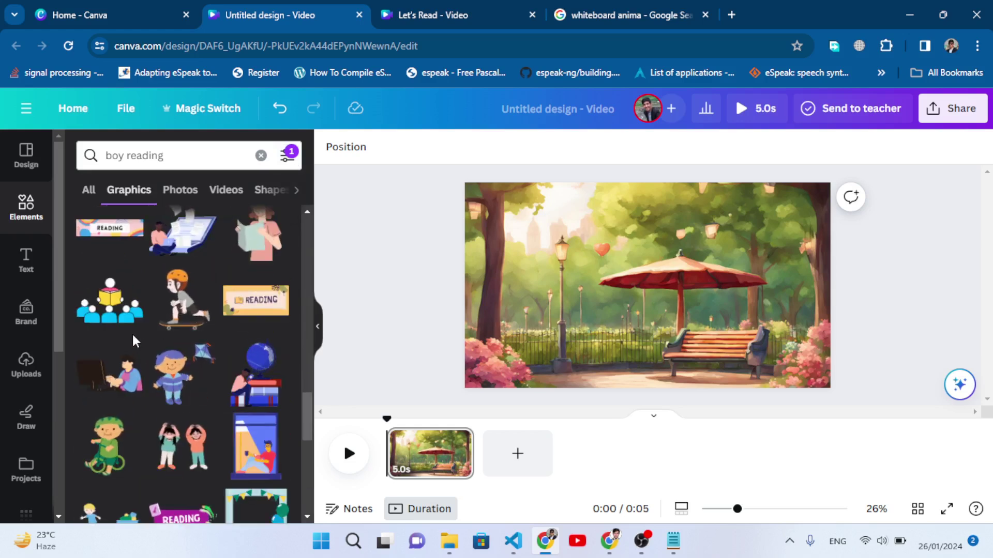
pyautogui.scroll(-6, 132, 333)
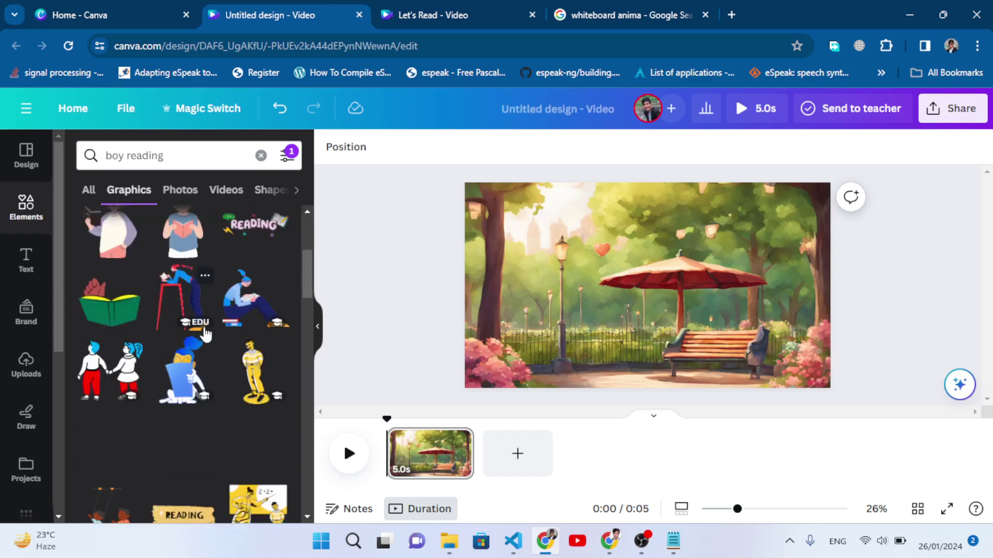
pyautogui.scroll(10, 207, 331)
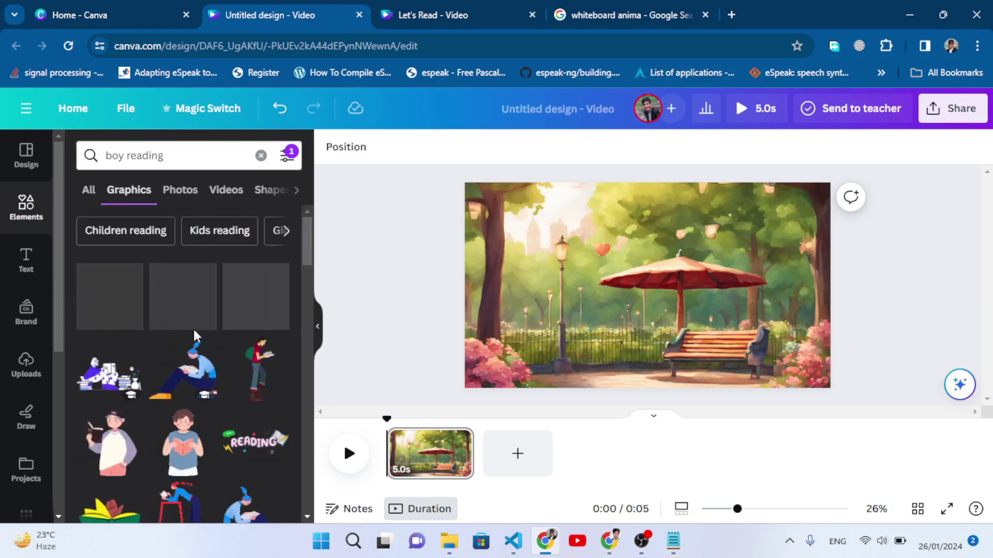
# Add the walking, reading boy graphic, shrink it and place it at the lower left
pyautogui.click(263, 376)
pyautogui.moveTo(634, 319); pyautogui.dragTo(544, 322)
pyautogui.moveTo(583, 240); pyautogui.dragTo(531, 312)
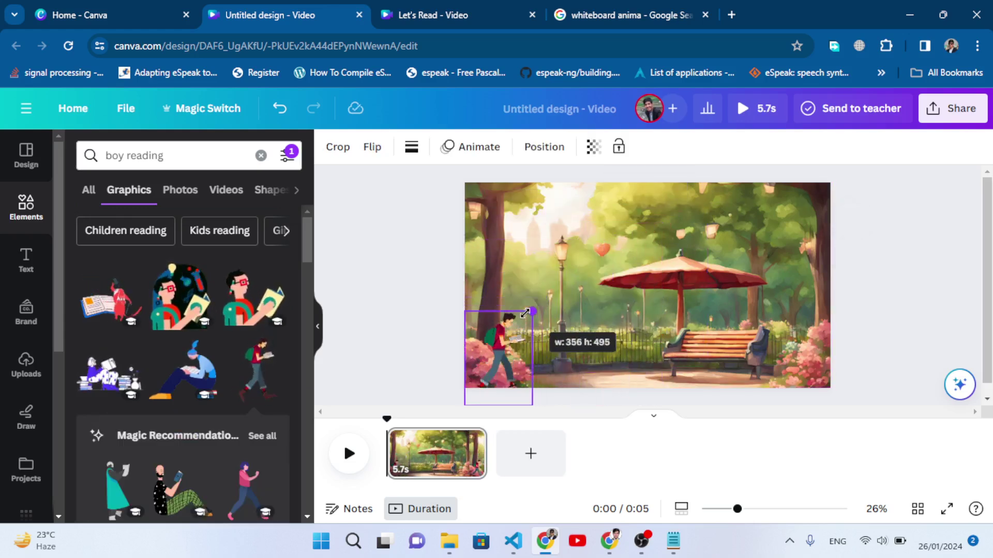
pyautogui.moveTo(519, 360); pyautogui.dragTo(505, 357)
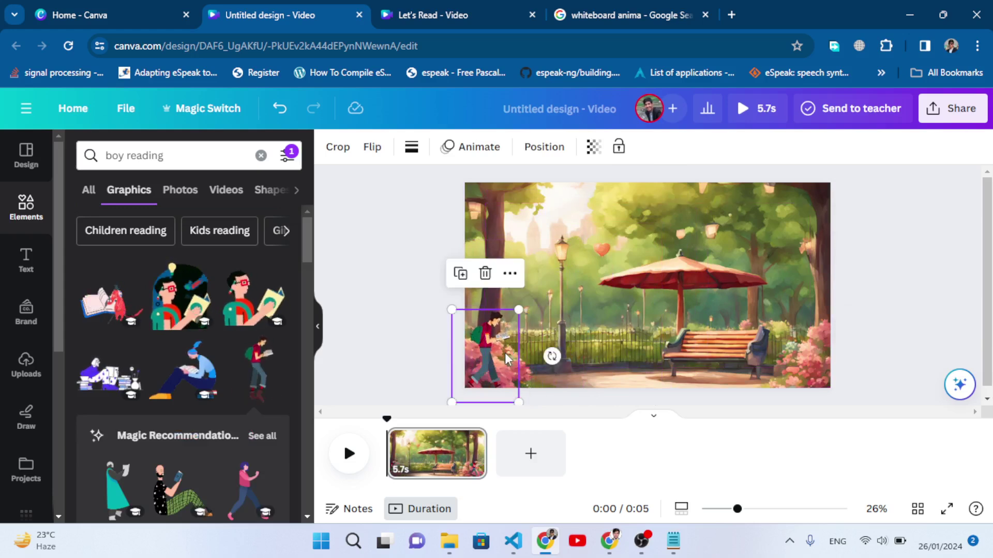
pyautogui.click(429, 343)
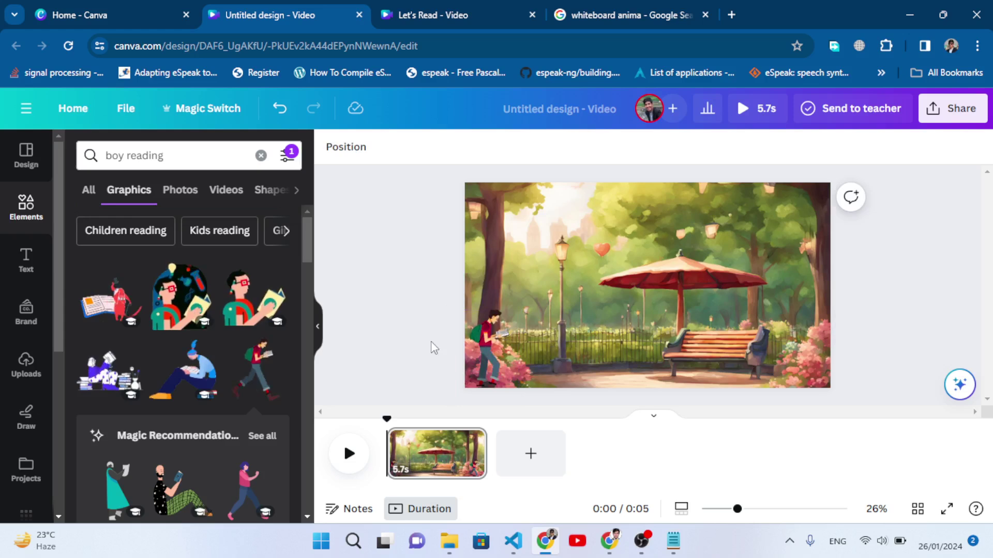
pyautogui.click(471, 352)
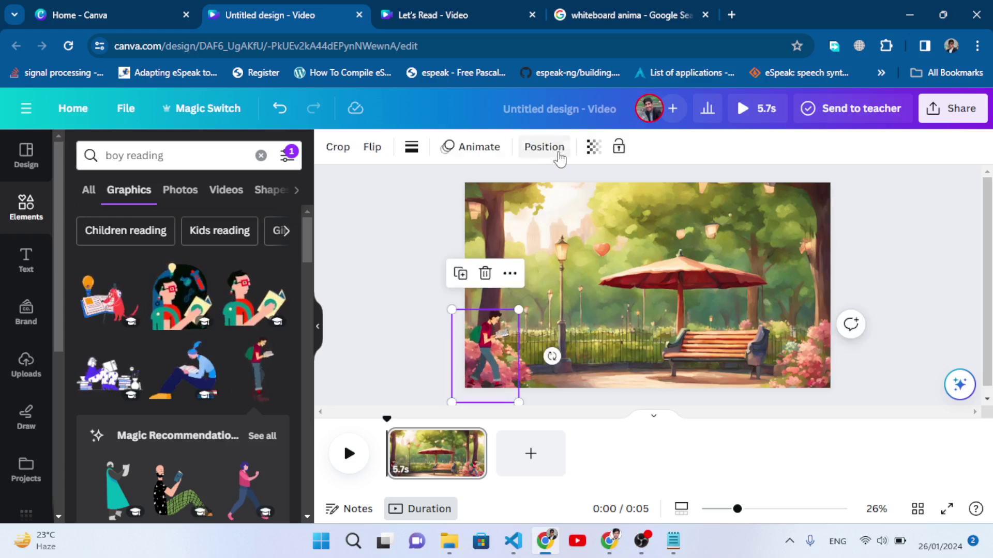
# Give the boy a Steady custom motion path toward the bench and add a second page
pyautogui.click(454, 153)
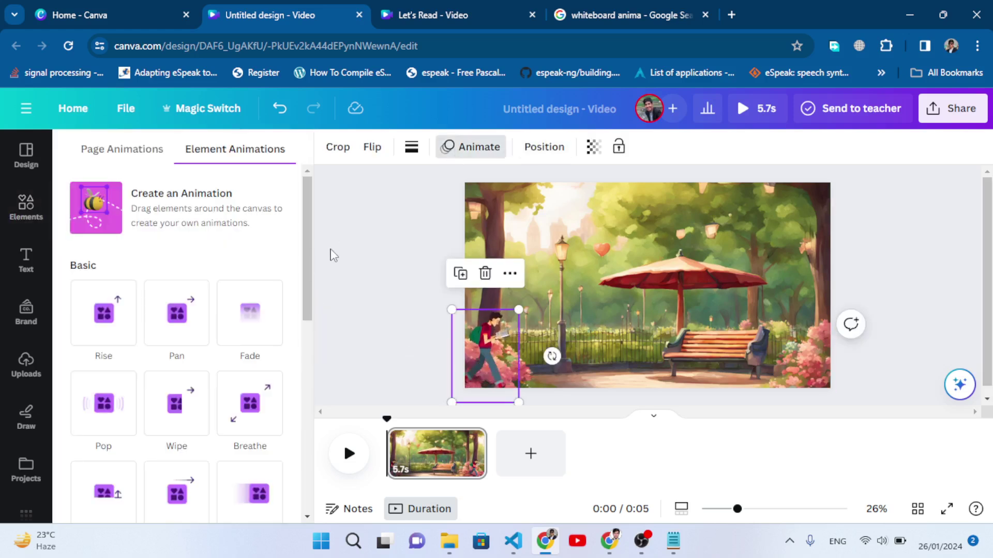
pyautogui.click(178, 220)
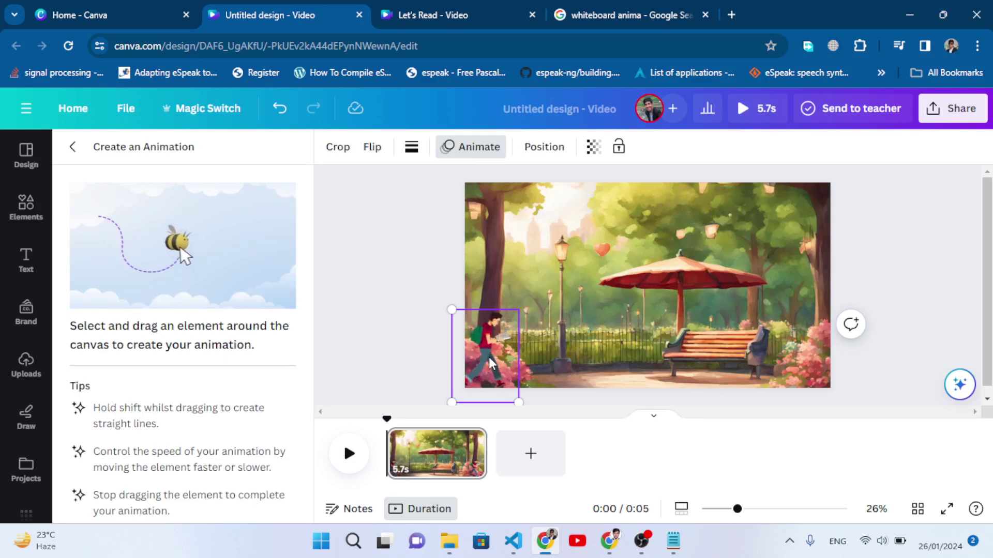
pyautogui.moveTo(497, 358)
pyautogui.mouseDown()
pyautogui.moveTo(621, 369)
pyautogui.moveTo(679, 350)
pyautogui.mouseUp()
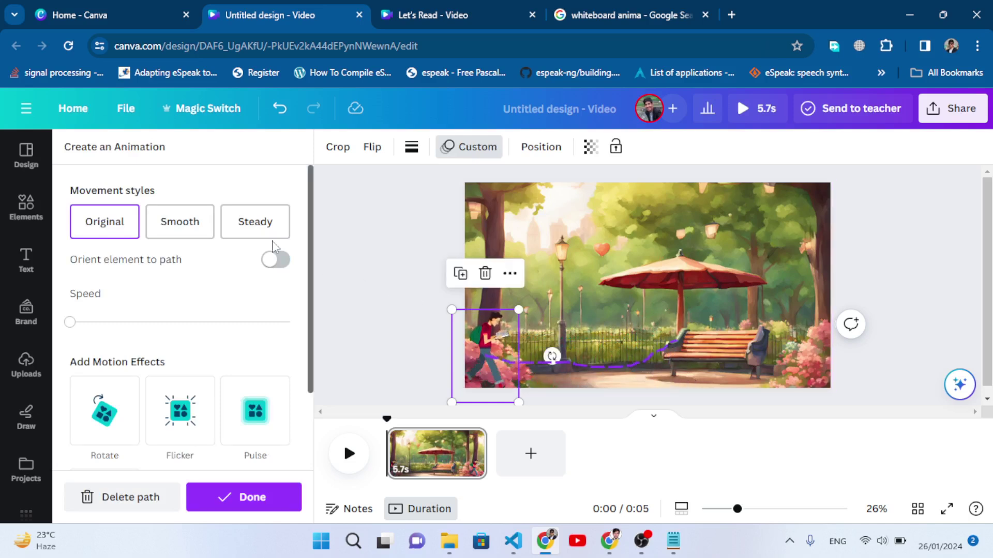
pyautogui.click(236, 234)
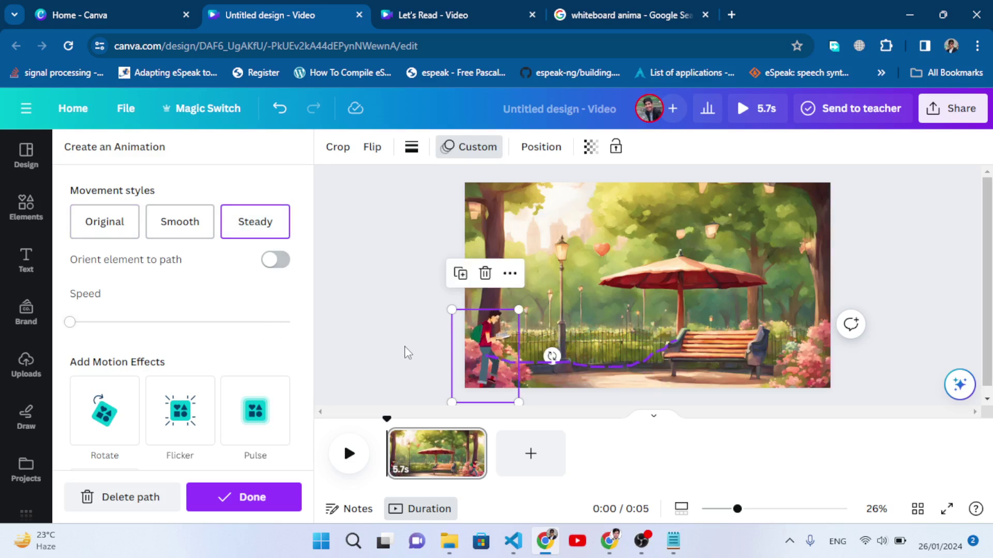
pyautogui.click(528, 461)
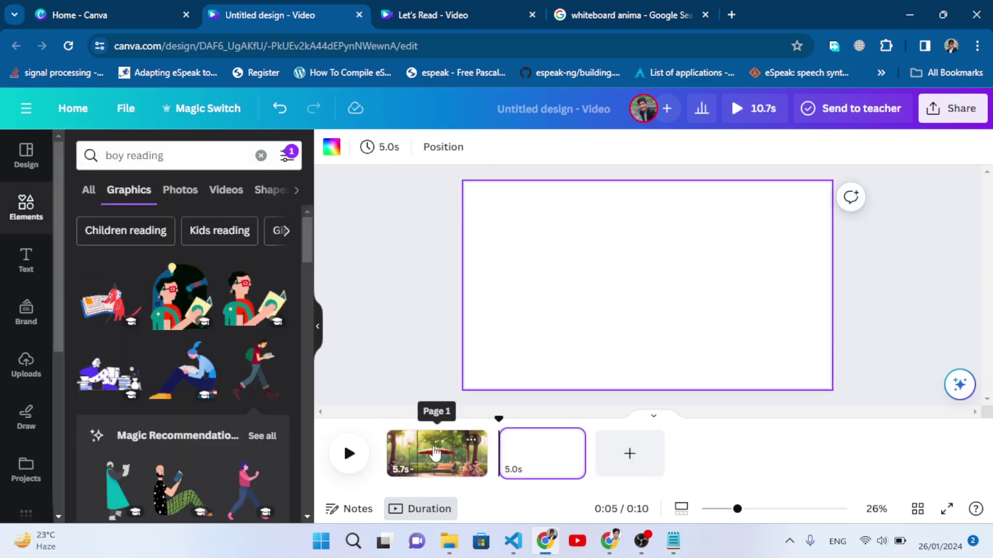
# Delete the blank second page and duplicate the park scene page
pyautogui.click(571, 442)
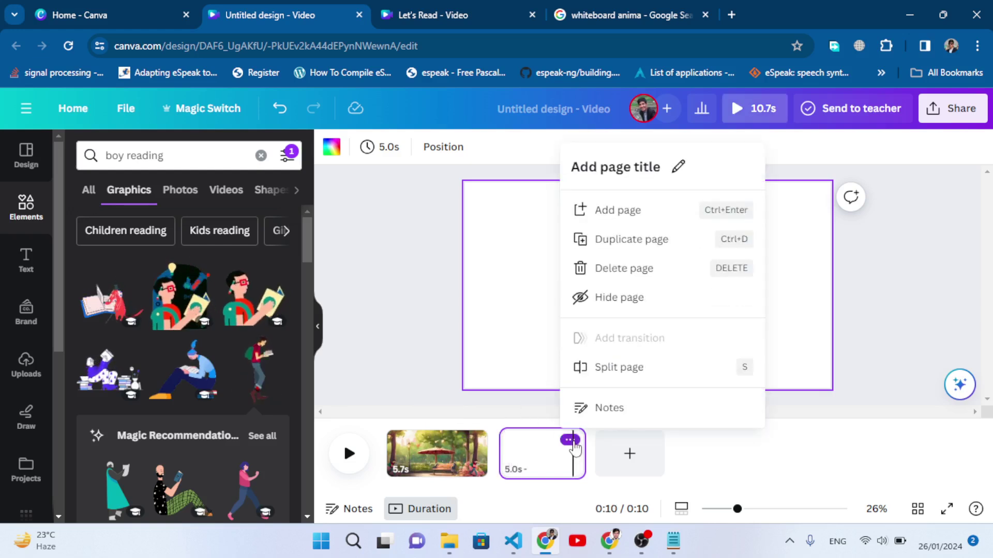
pyautogui.click(627, 269)
pyautogui.click(470, 441)
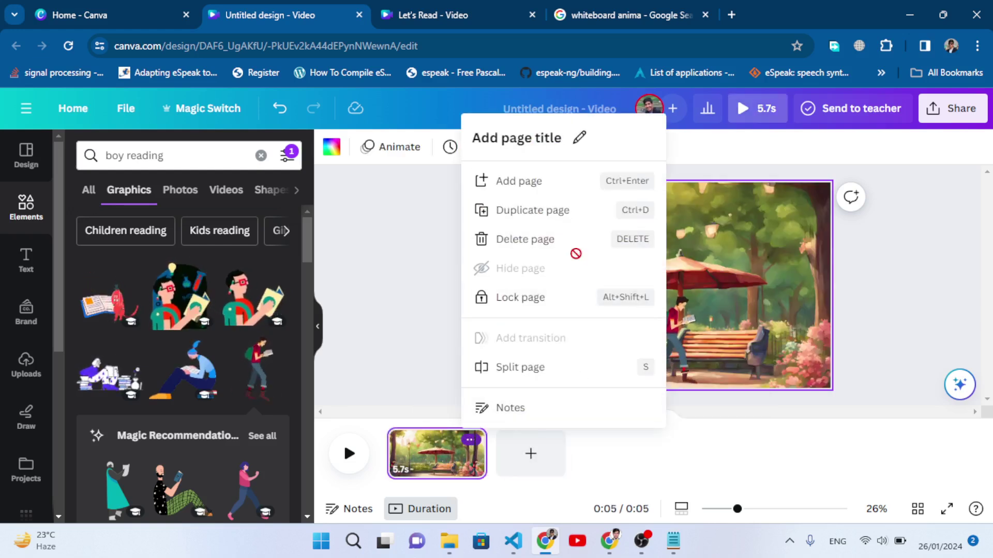
pyautogui.click(551, 213)
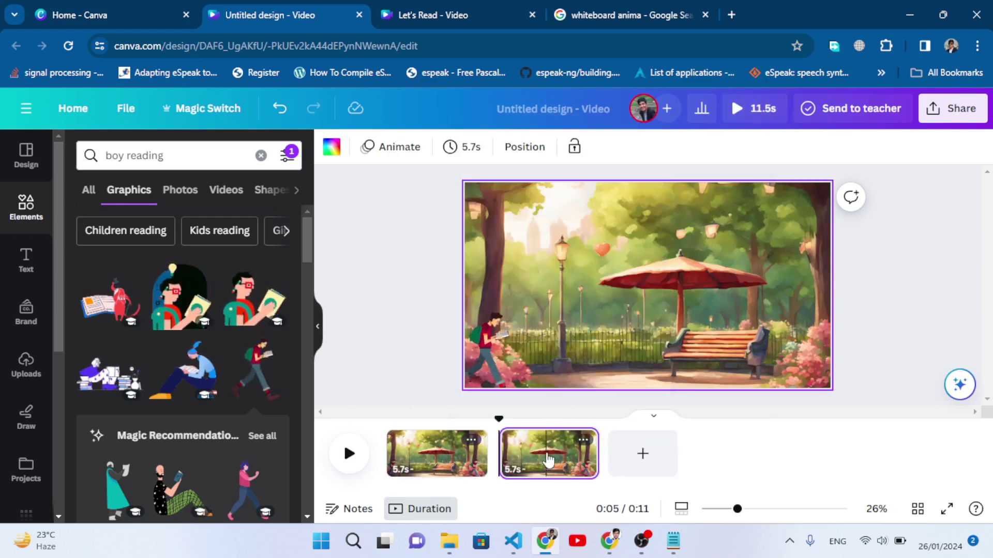
# Remove the walking boy from the duplicated page 2
pyautogui.click(548, 459)
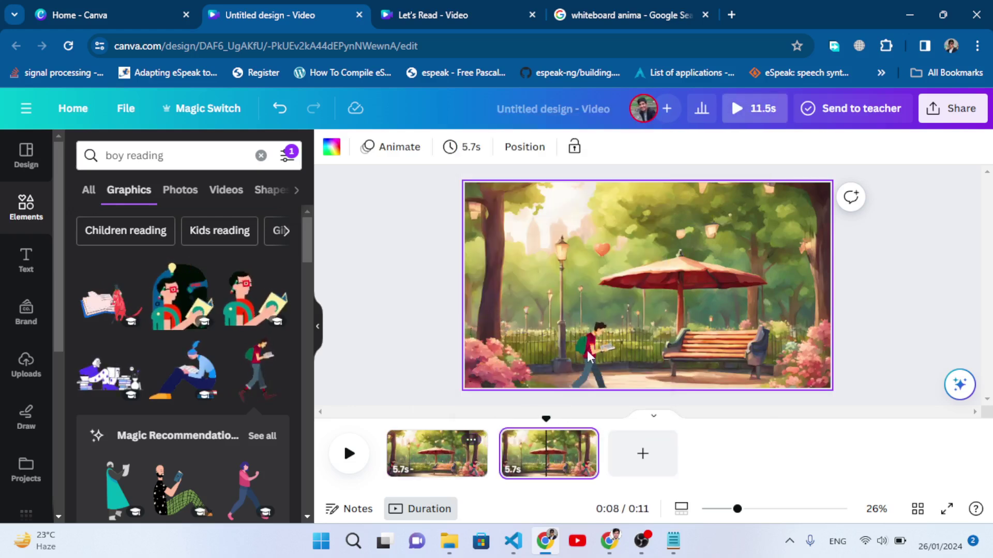
pyautogui.click(559, 450)
pyautogui.click(519, 452)
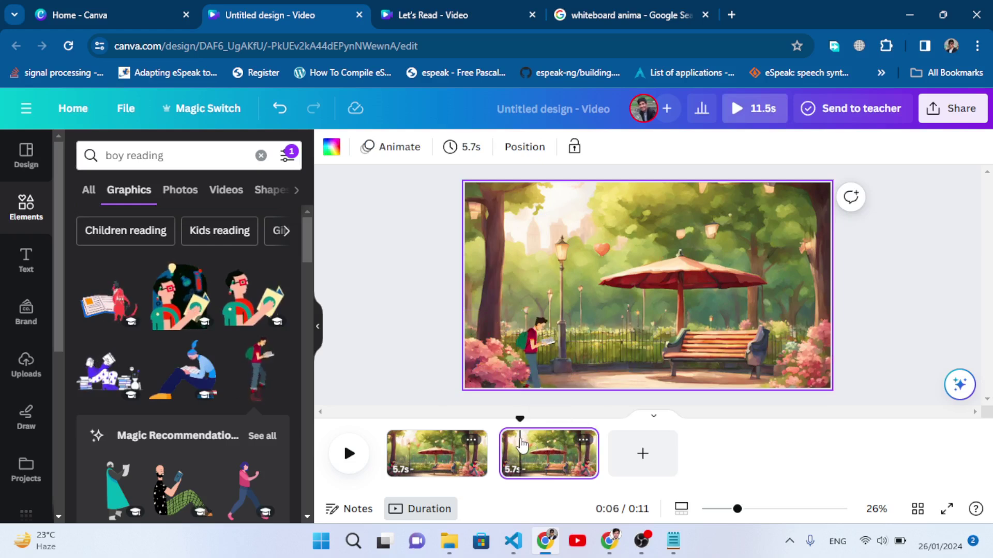
pyautogui.click(532, 347)
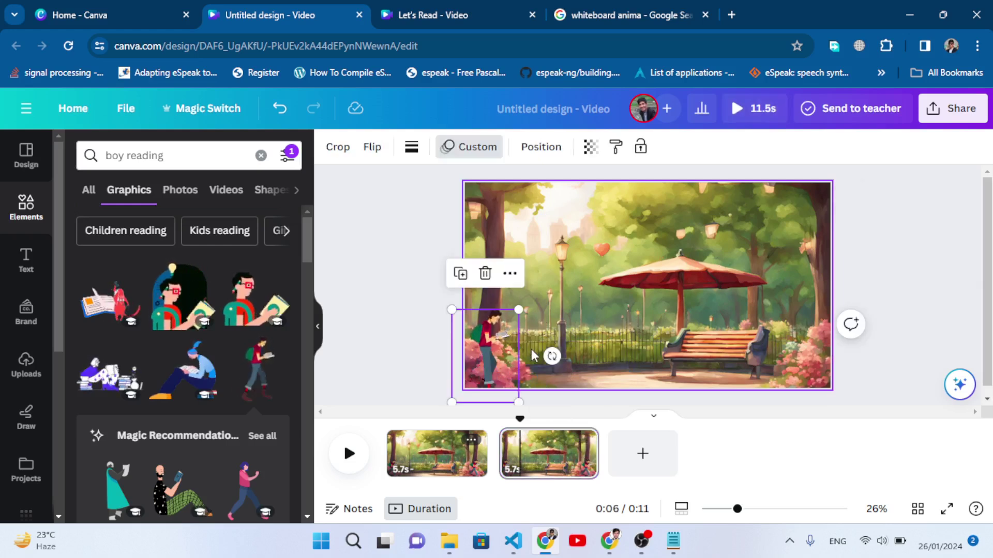
pyautogui.press('Delete')
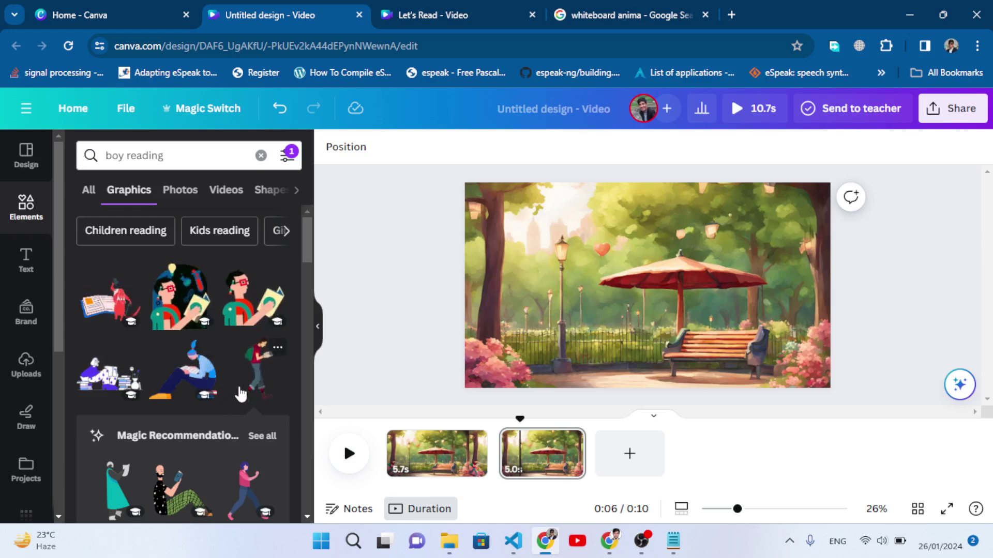
# Add the boy-reading graphic to page 2, shrink it, tilt it -17° and seat it on the bench
pyautogui.click(187, 374)
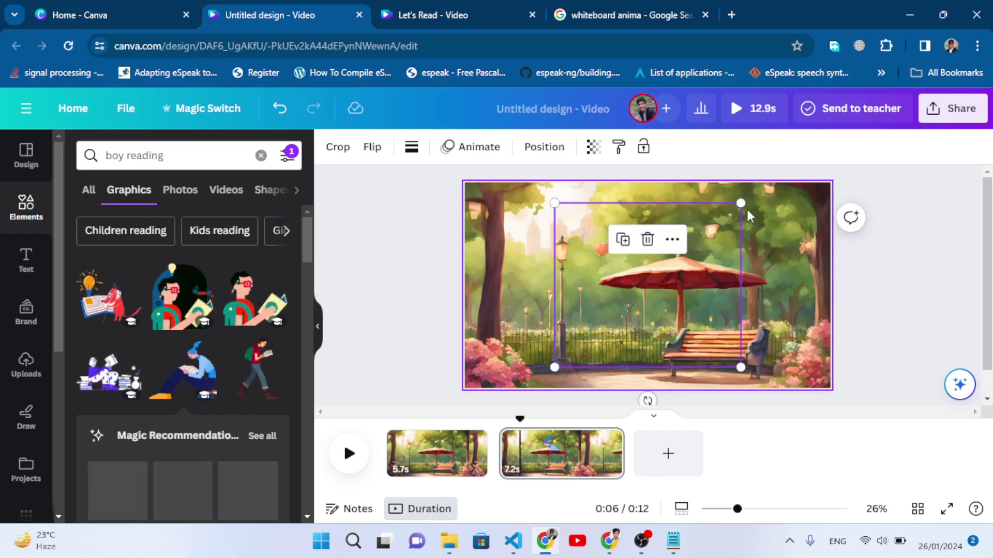
pyautogui.moveTo(742, 206); pyautogui.dragTo(672, 263)
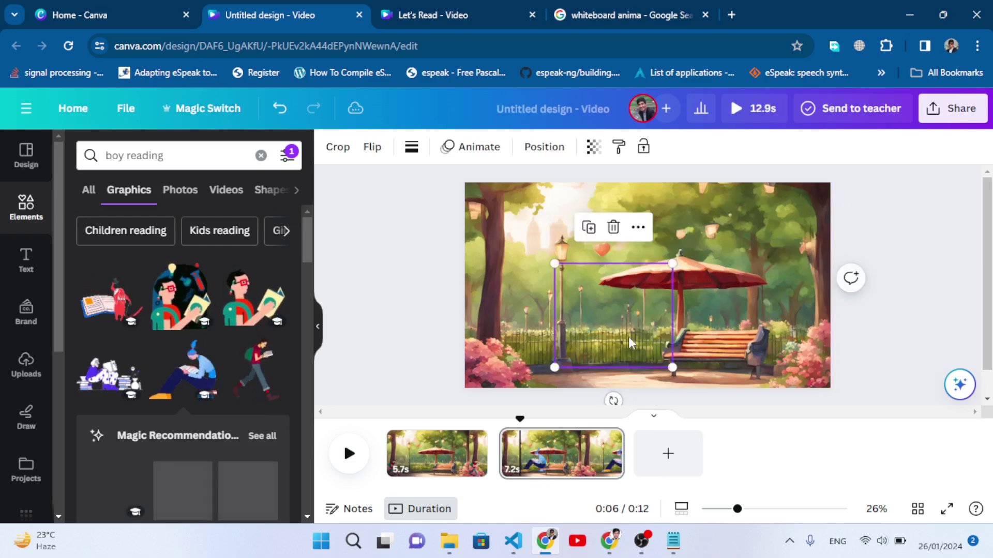
pyautogui.moveTo(628, 339); pyautogui.dragTo(678, 334)
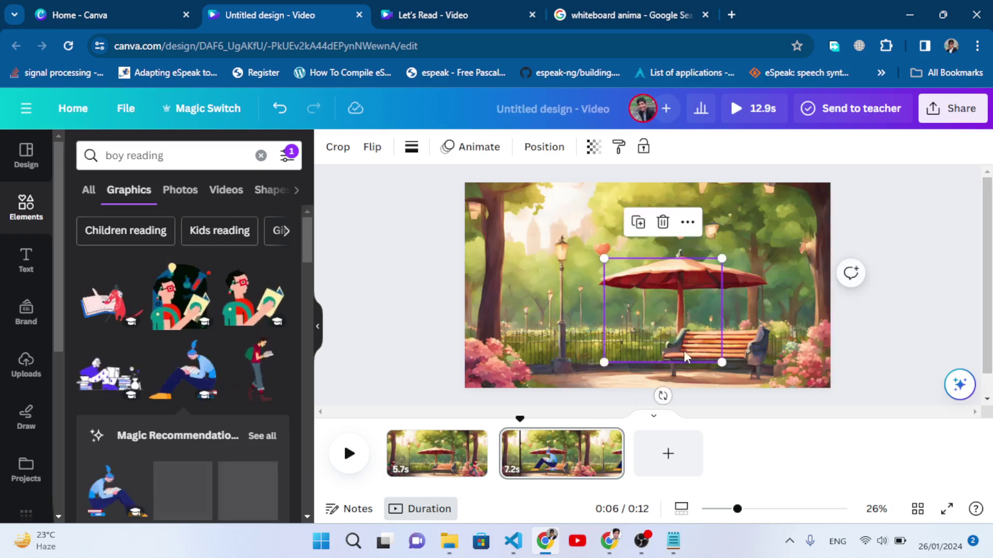
pyautogui.moveTo(722, 258); pyautogui.dragTo(686, 347)
pyautogui.moveTo(682, 401); pyautogui.dragTo(698, 403)
pyautogui.moveTo(684, 365); pyautogui.dragTo(695, 363)
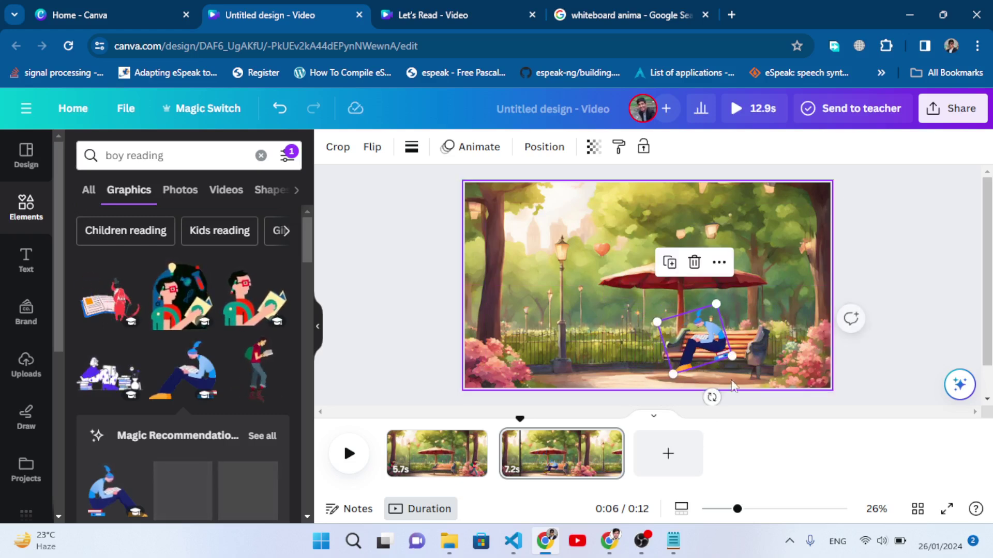
pyautogui.click(870, 367)
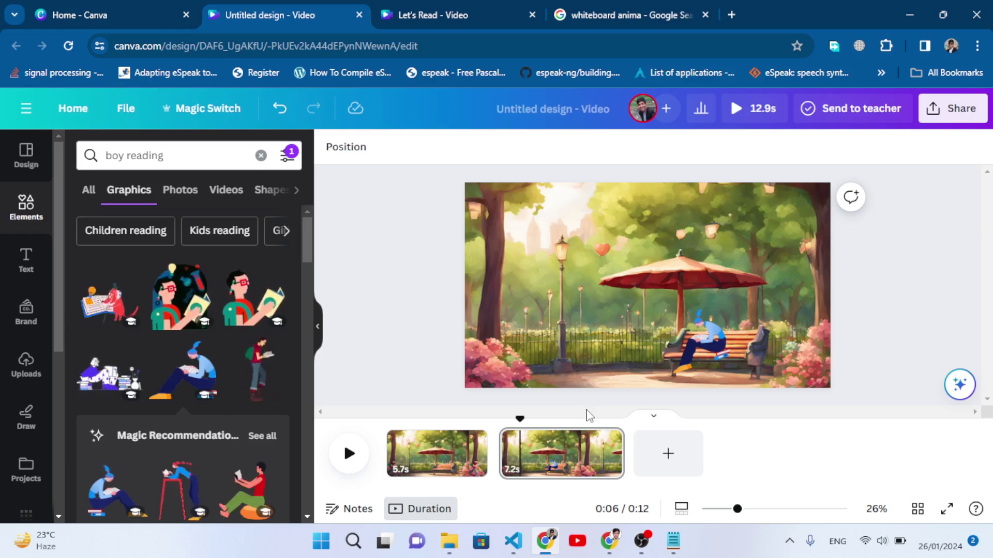
# Search Elements for 'birds' and show the audio results with the Animated filter cleared
pyautogui.click(151, 155)
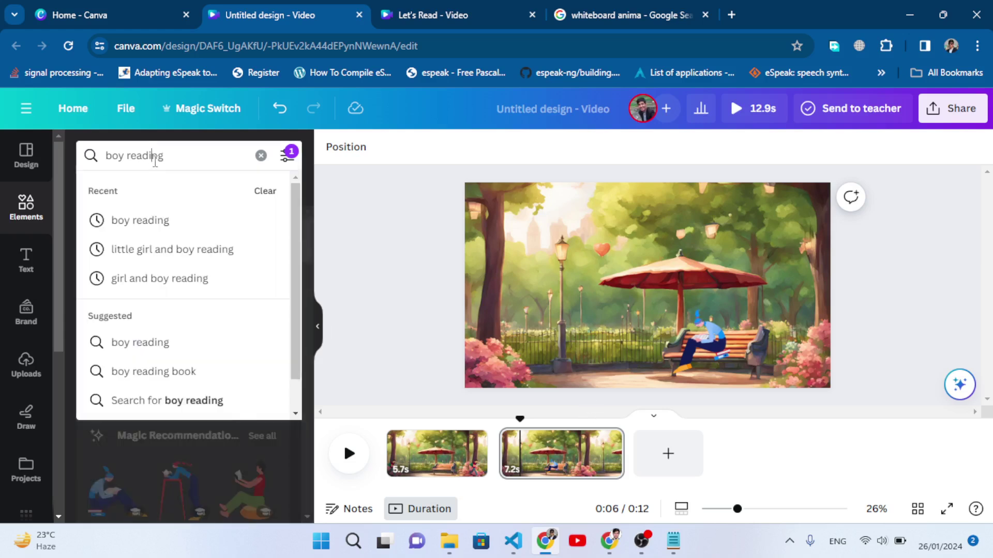
pyautogui.tripleClick(155, 160)
pyautogui.write('birds')
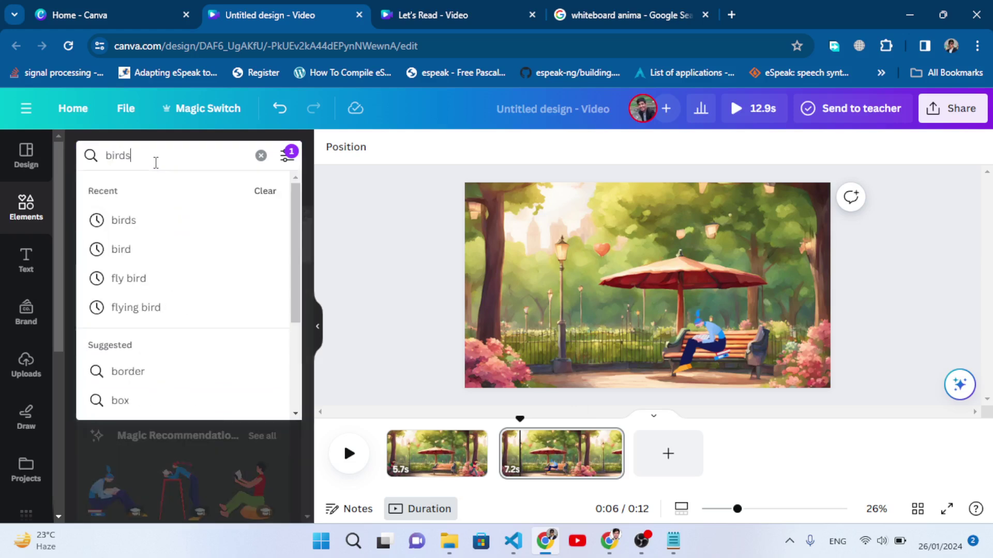
pyautogui.press('Return')
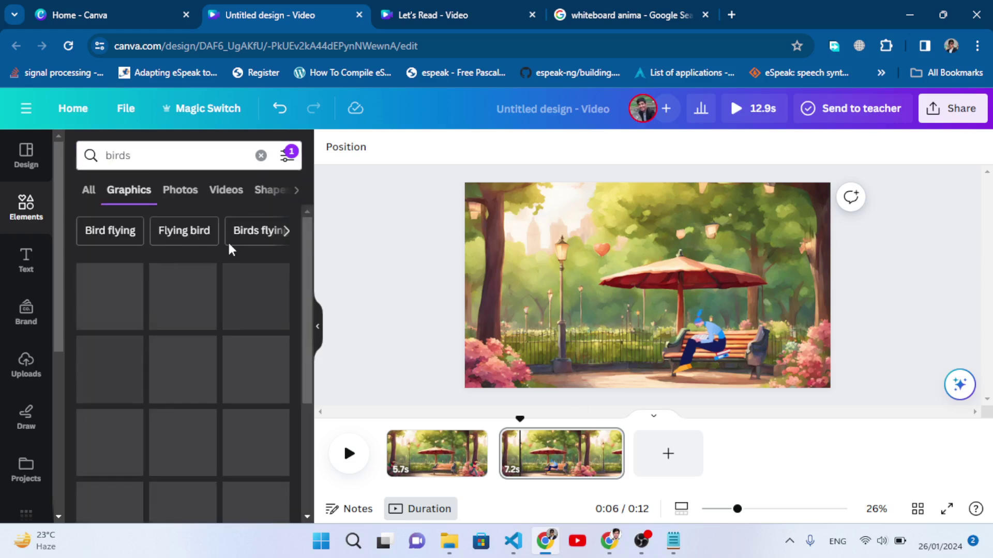
pyautogui.click(296, 195)
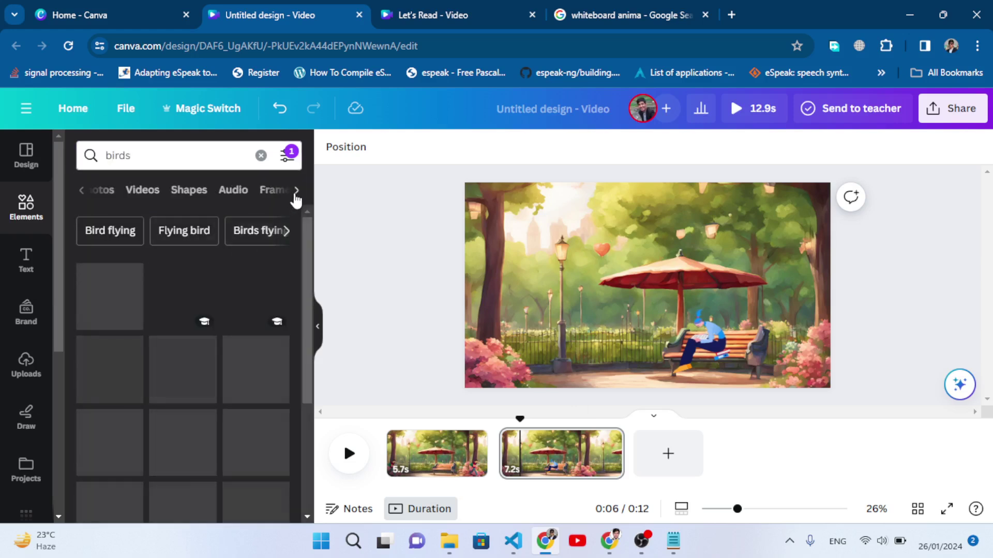
pyautogui.click(233, 195)
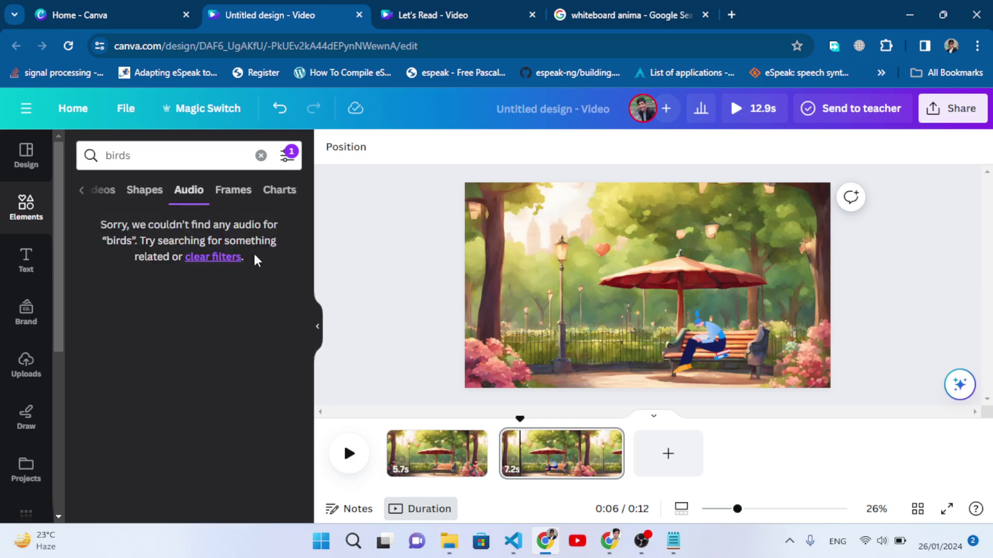
pyautogui.click(287, 156)
pyautogui.scroll(-3, 207, 315)
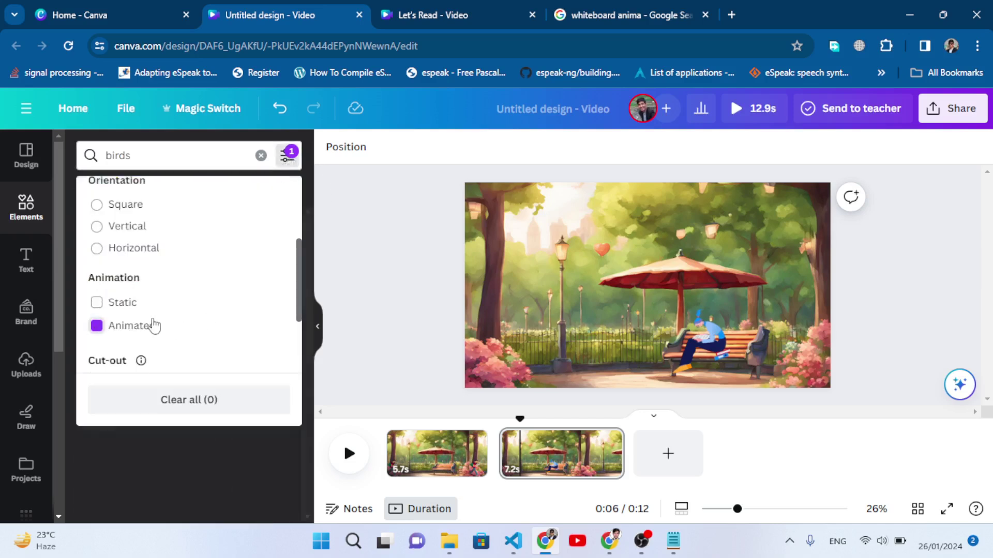
pyautogui.click(154, 326)
pyautogui.click(336, 256)
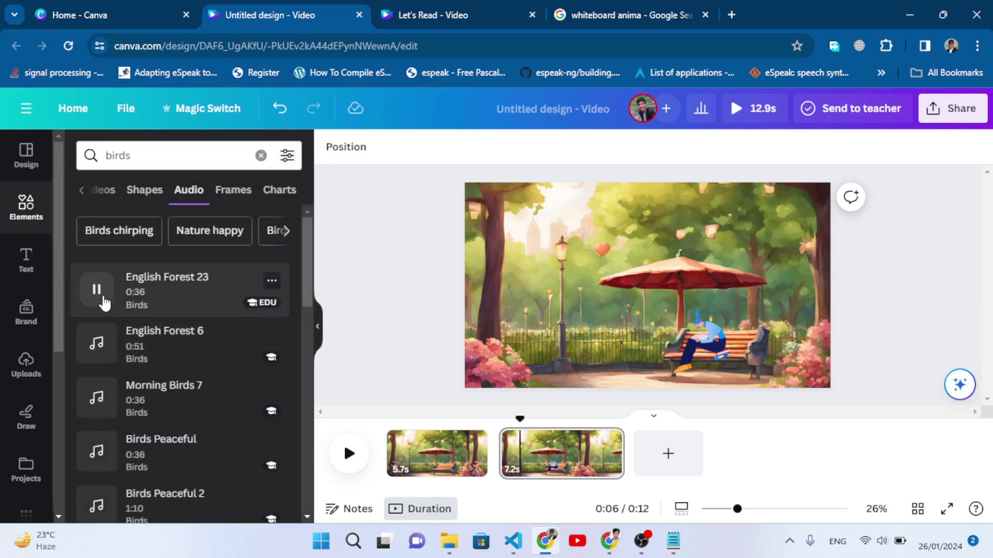
# Add the English Forest 23 track and stretch it across both pages
pyautogui.click(176, 305)
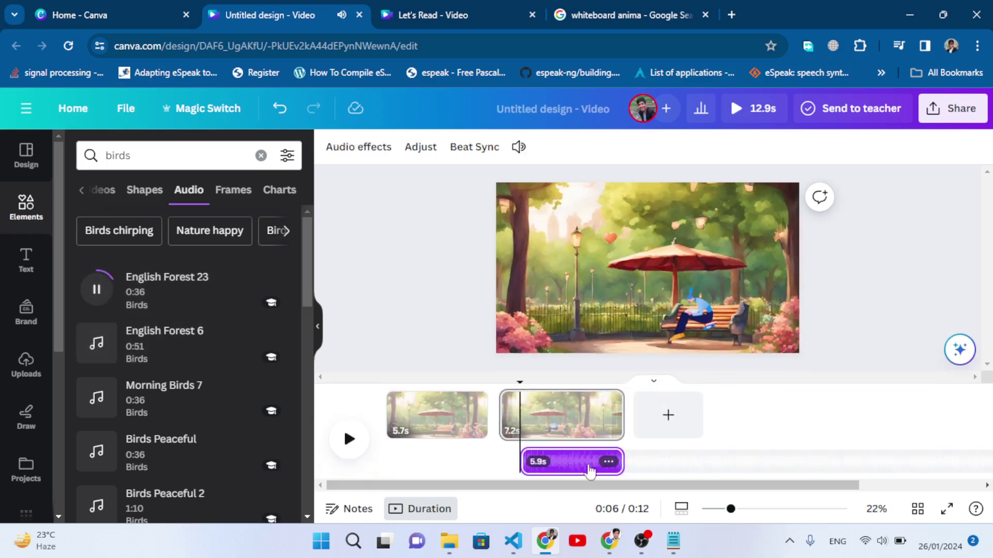
pyautogui.moveTo(523, 460); pyautogui.dragTo(433, 468)
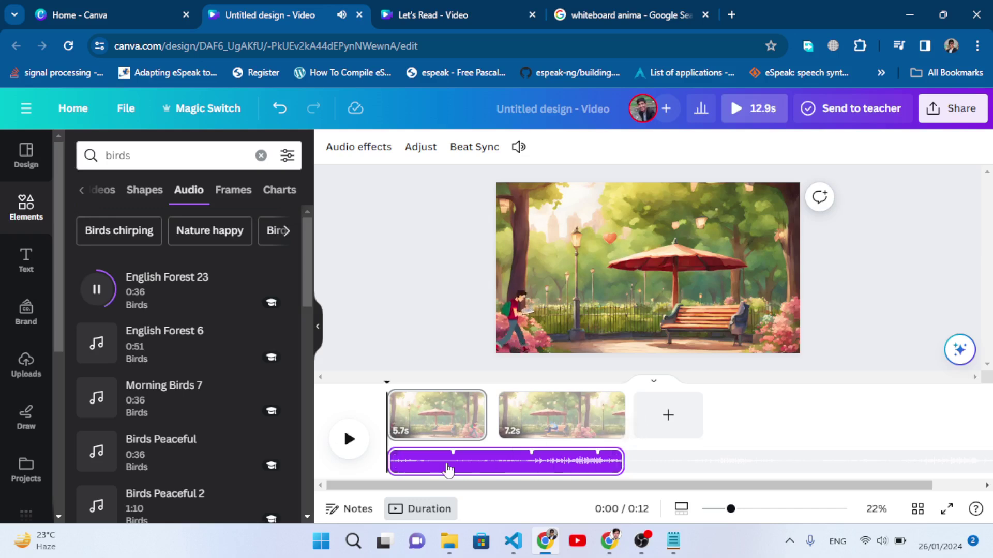
pyautogui.click(97, 289)
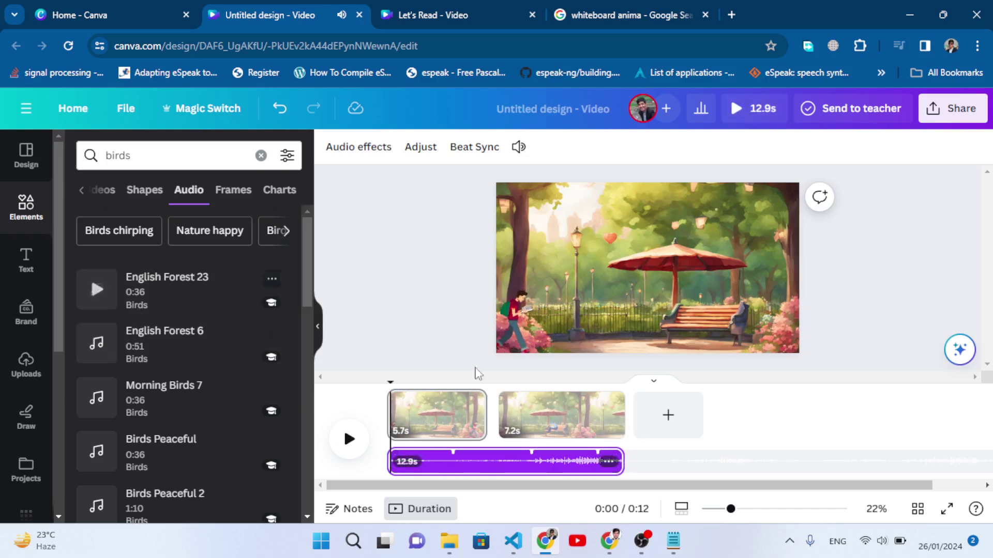
# Beat Sync the pages to the birdsong, making each 7.6s (15.2s total), then preview the video
pyautogui.click(474, 147)
pyautogui.click(292, 199)
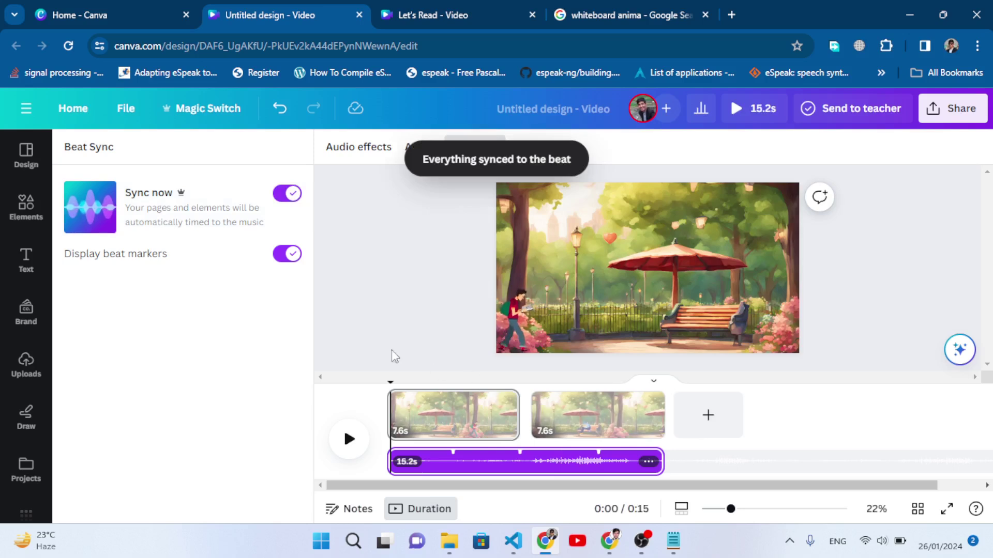
pyautogui.click(357, 434)
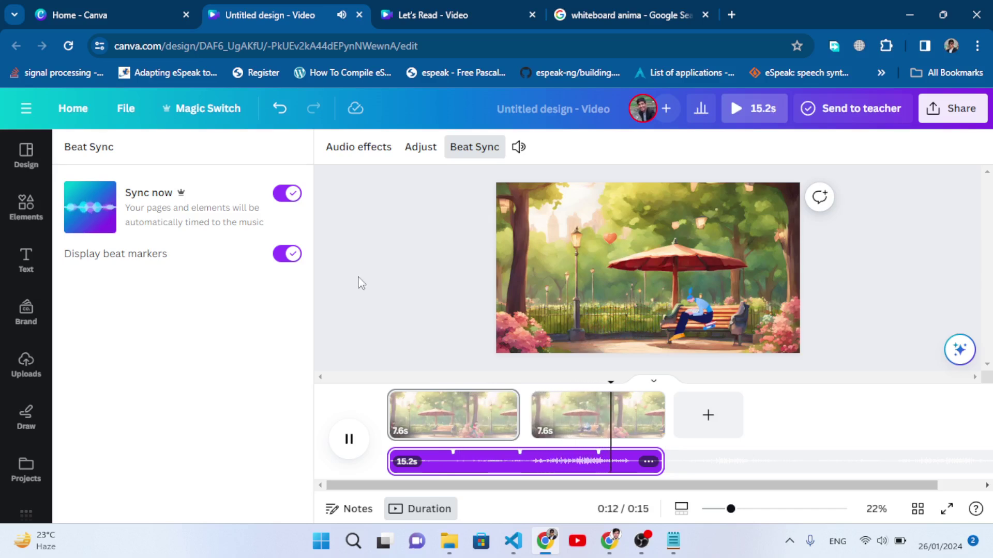
pyautogui.click(352, 440)
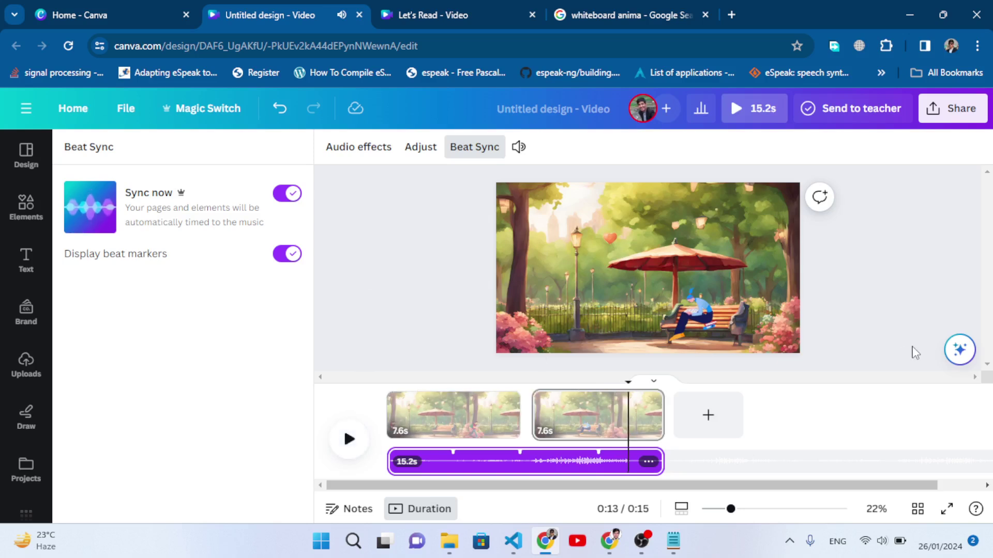